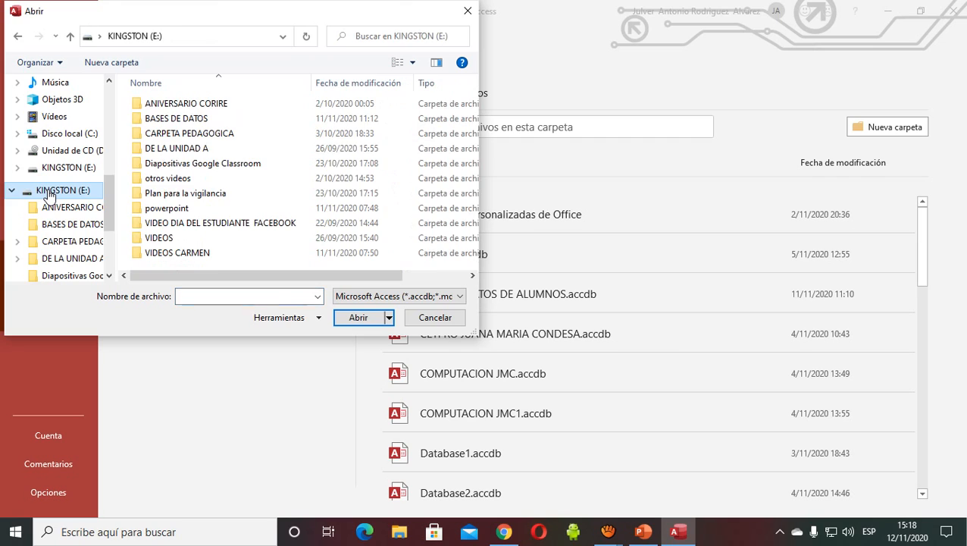
# Open BASE DE DATOS DE ALUMNOS.accdb from the BASES DE DATOS folder and display the ALUMNOS table.
pyautogui.click(171, 121)
pyautogui.doubleClick(172, 122)
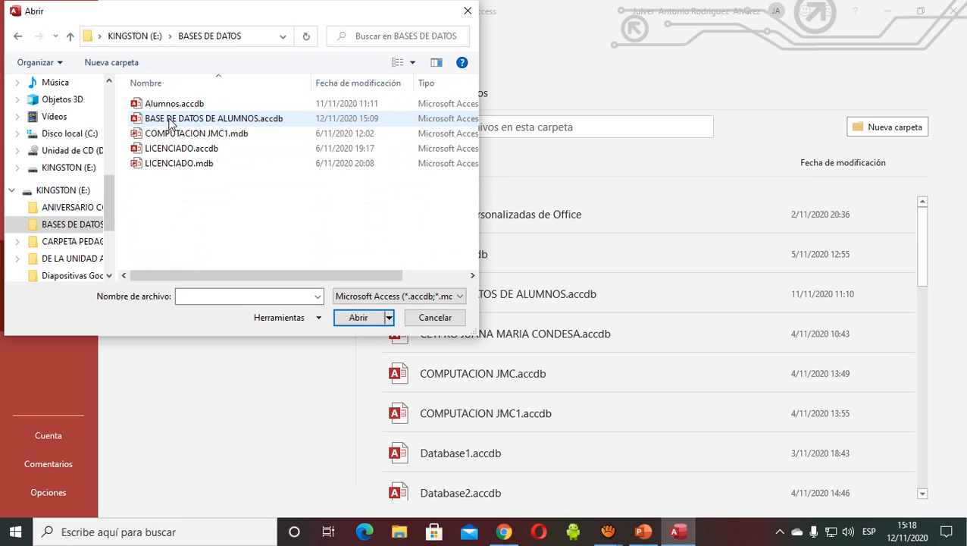
pyautogui.click(186, 122)
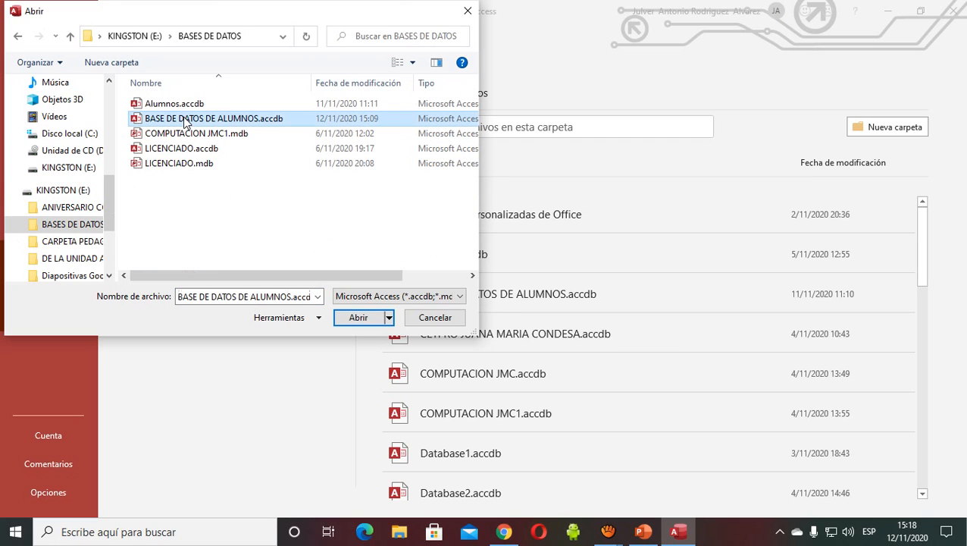
pyautogui.click(358, 317)
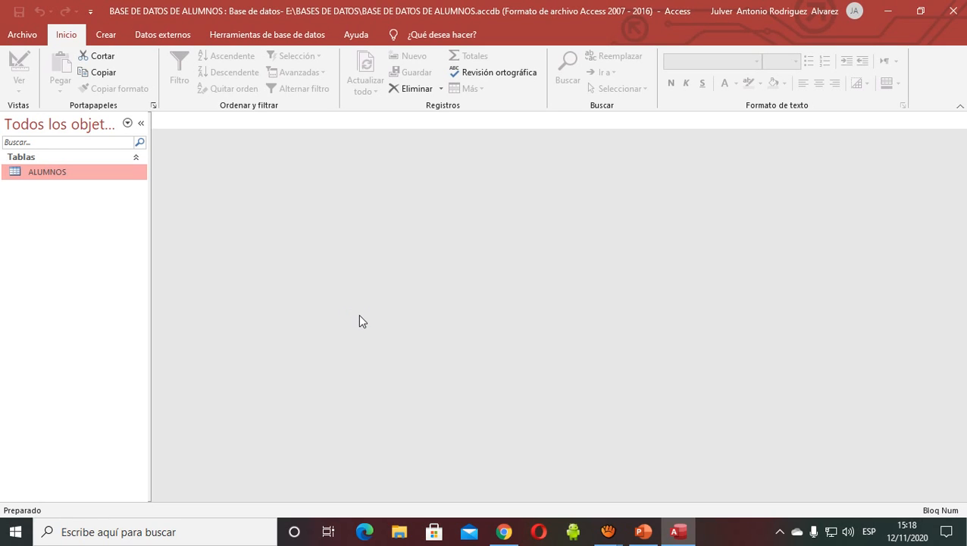
pyautogui.doubleClick(37, 173)
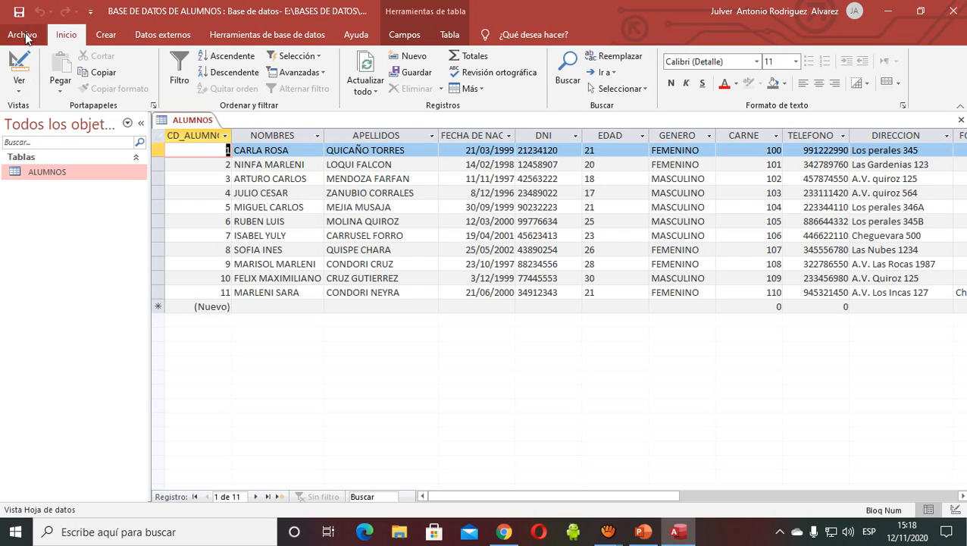
# Put the ALUMNOS table into Vista Diseño to list its fields and data types.
pyautogui.click(21, 91)
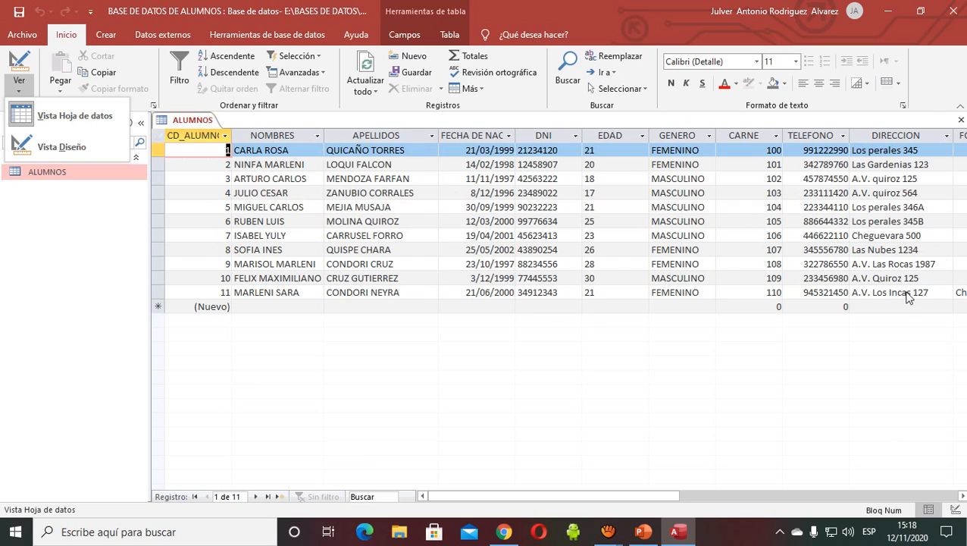
pyautogui.click(56, 155)
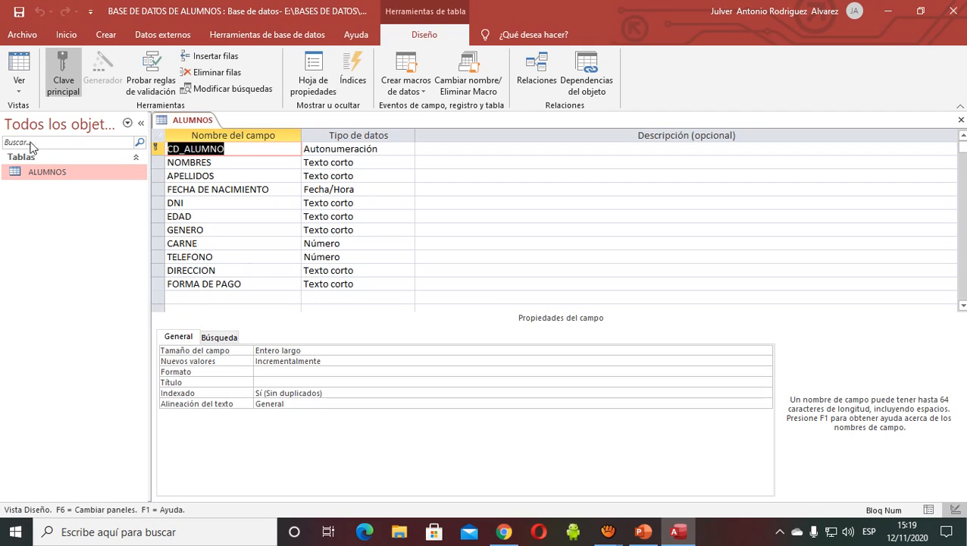
pyautogui.click(19, 91)
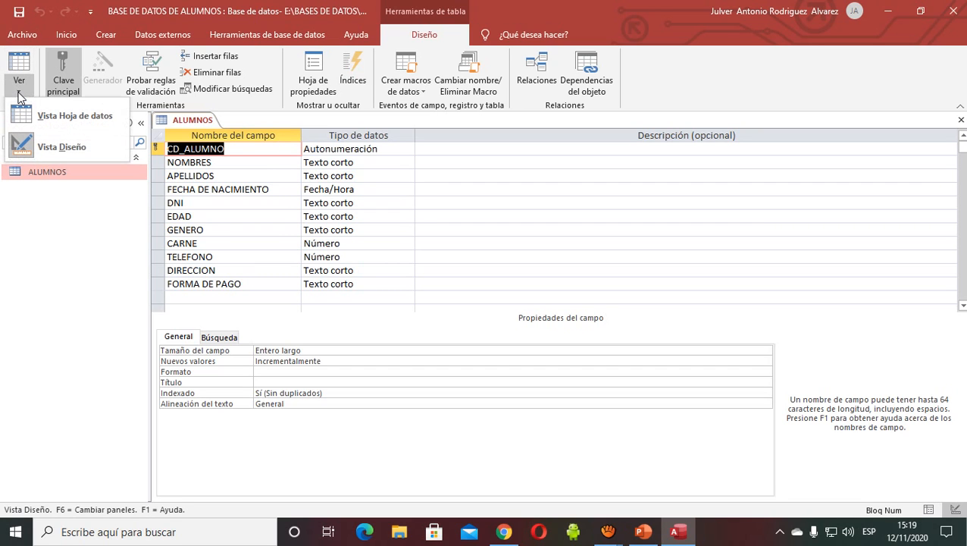
pyautogui.click(45, 121)
pyautogui.click(19, 90)
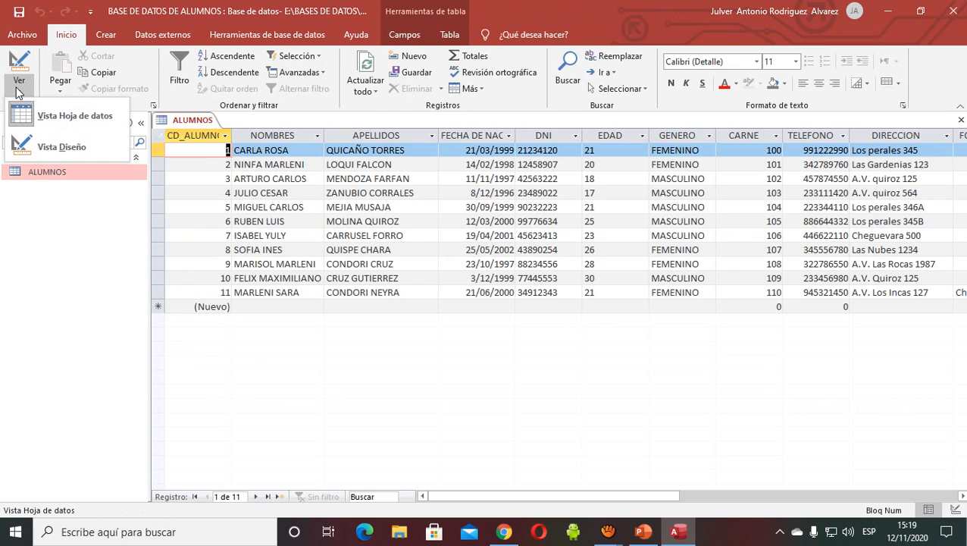
pyautogui.click(33, 151)
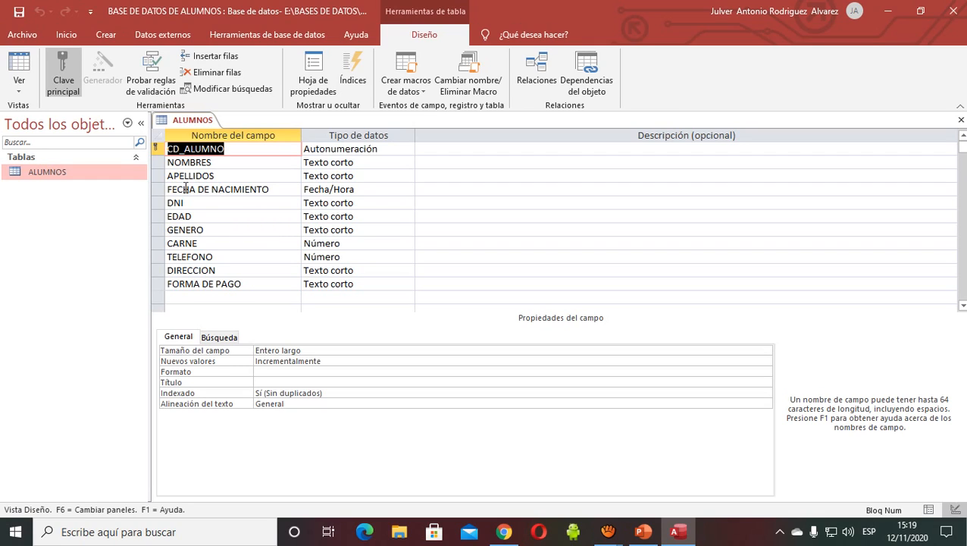
# Select the FECHA DE NACIMIENTO field and place the cursor in its Formato property.
pyautogui.click(161, 189)
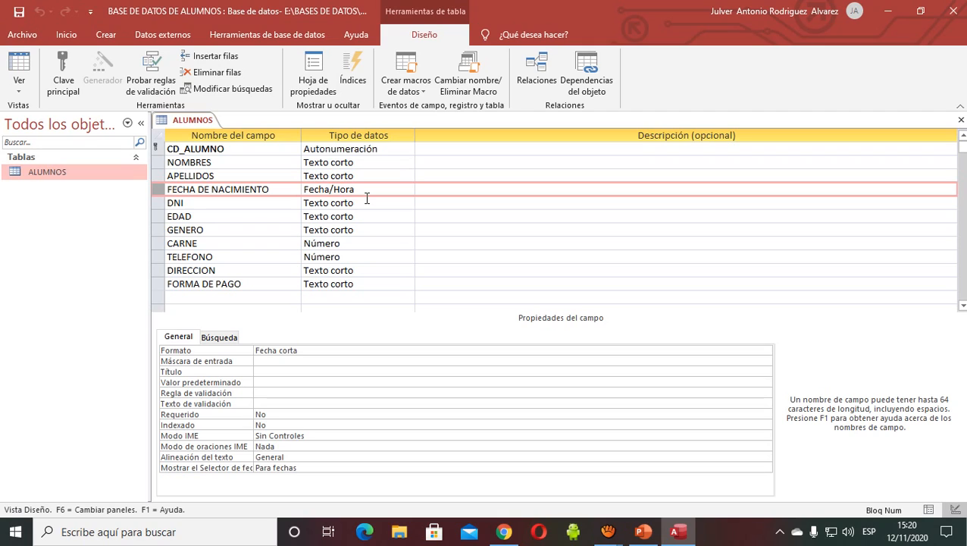
pyautogui.click(179, 352)
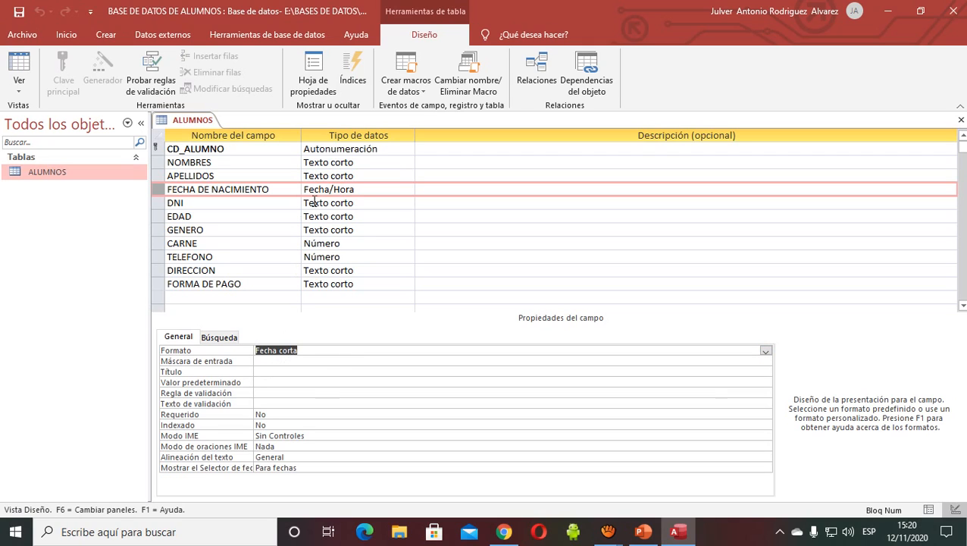
# Expand the Formato dropdown of FECHA DE NACIMIENTO to list the date formats.
pyautogui.click(766, 352)
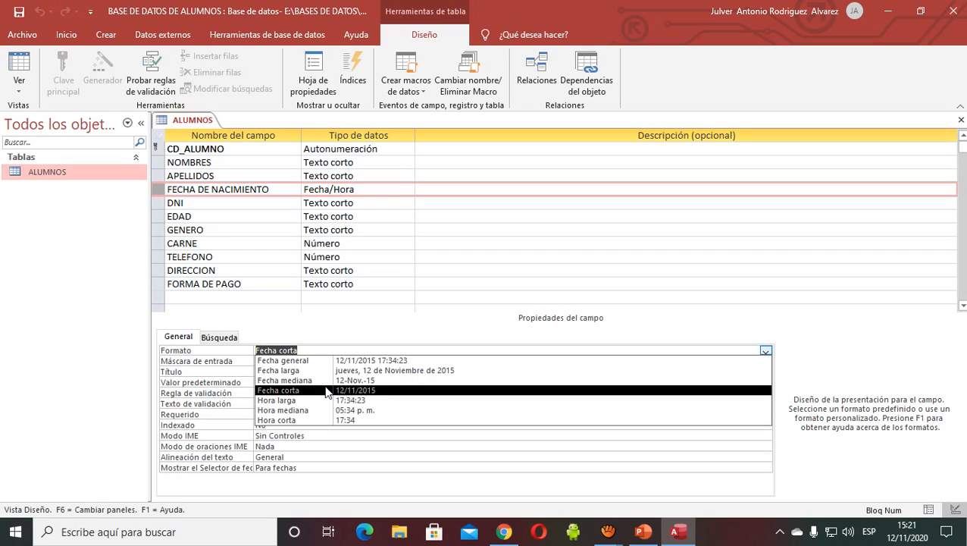
# Set FECHA DE NACIMIENTO's Formato to Fecha mediana and apply Actualizar Formato everywhere it's used.
pyautogui.click(328, 380)
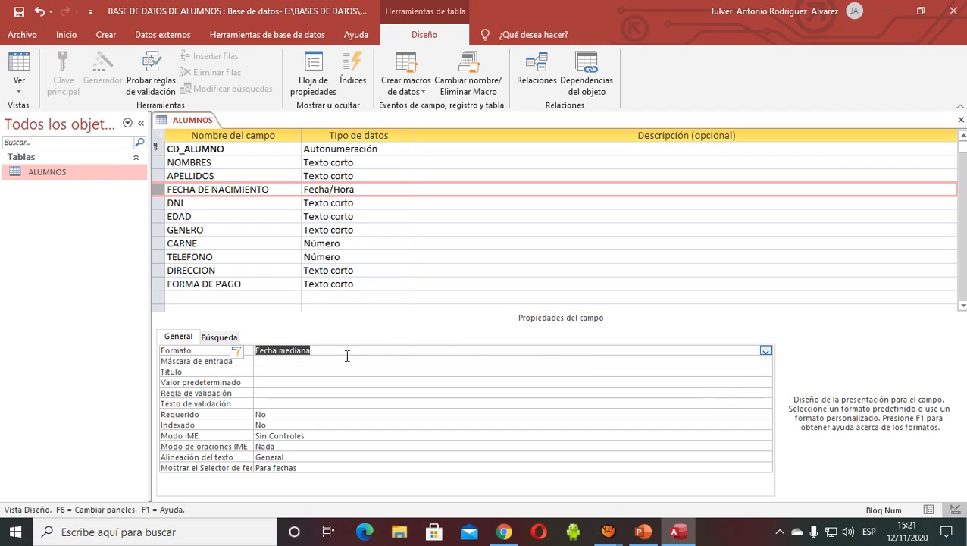
pyautogui.click(249, 354)
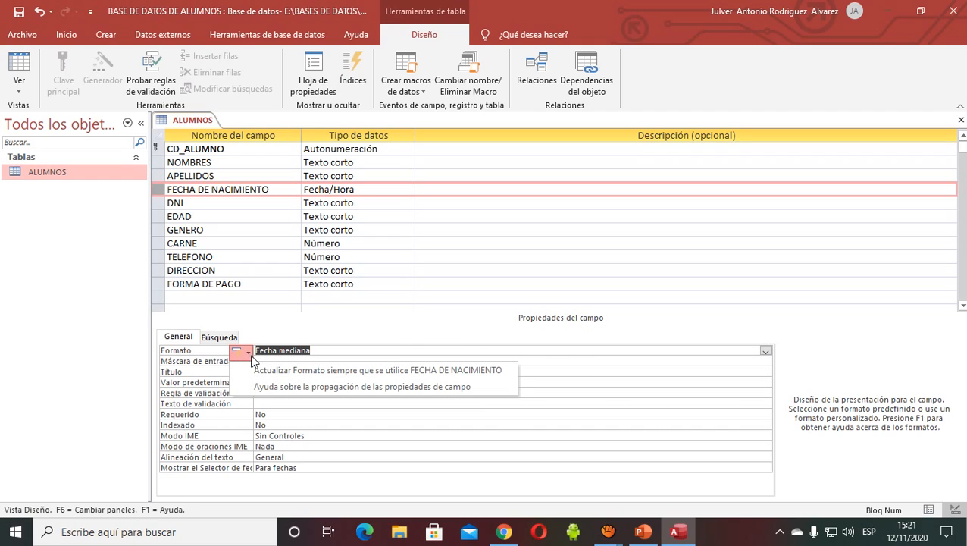
pyautogui.click(300, 371)
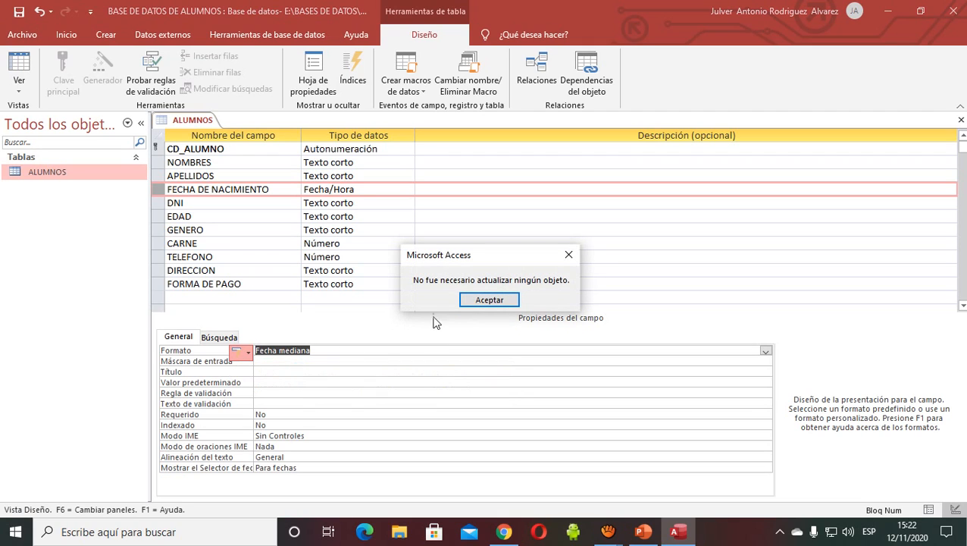
pyautogui.click(497, 306)
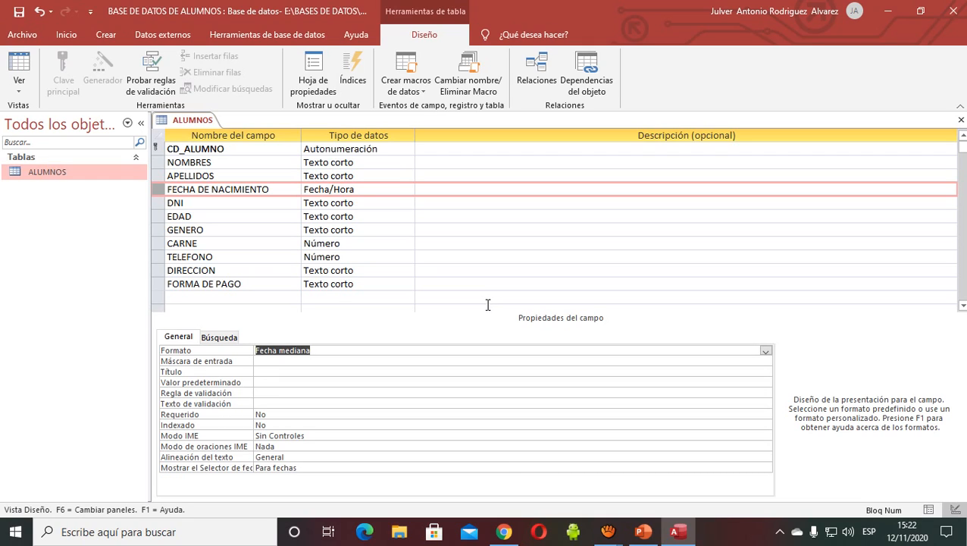
# Save the ALUMNOS table and switch to Vista Hoja de datos, showing dates like 21-Mar.-99.
pyautogui.click(20, 95)
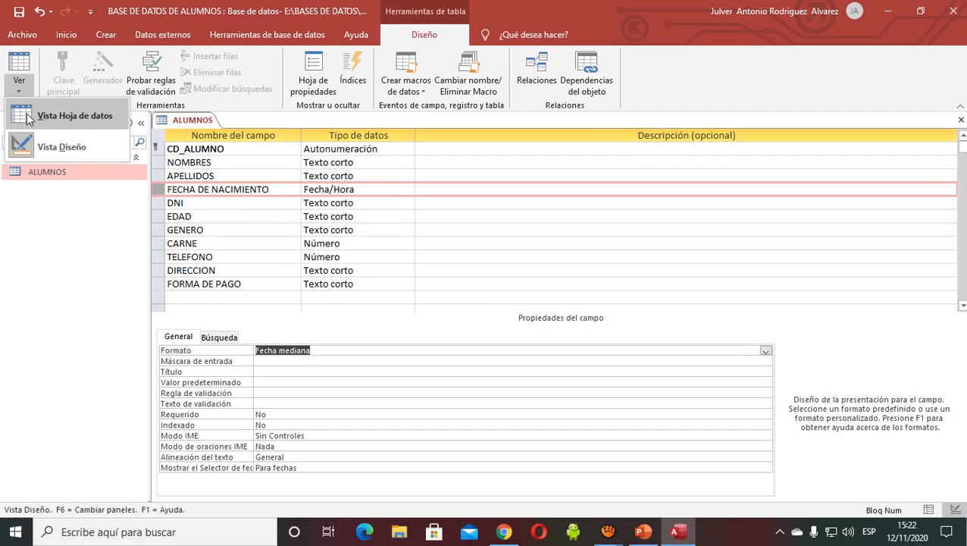
pyautogui.click(28, 117)
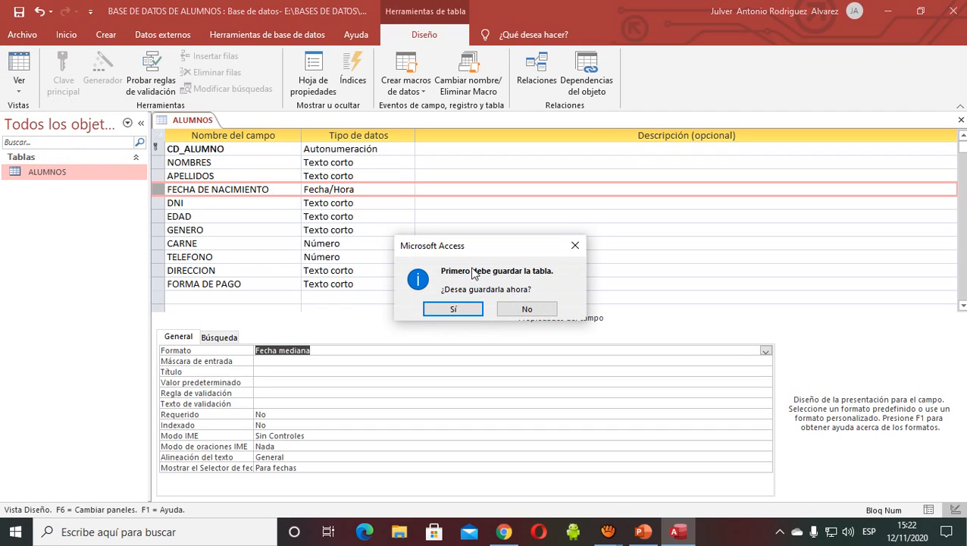
pyautogui.click(454, 309)
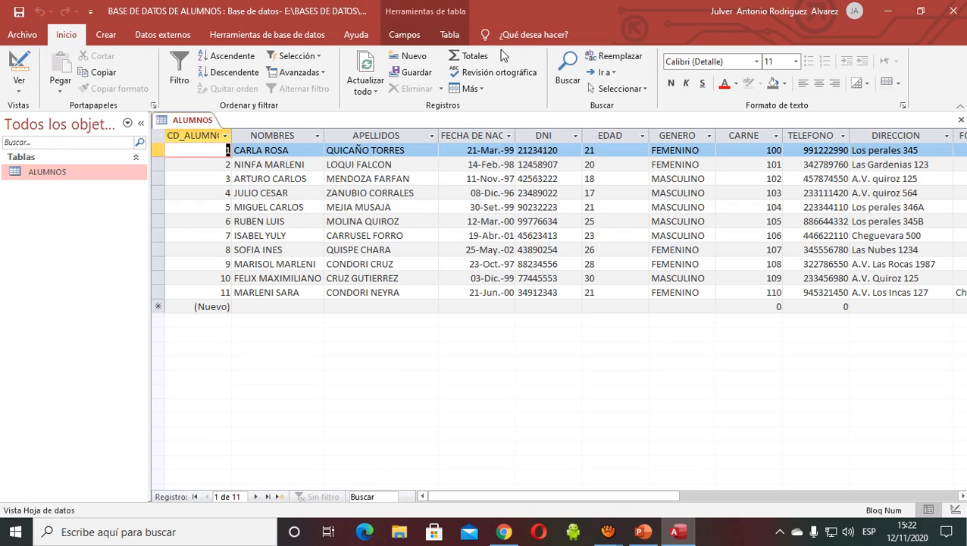
# Return to Vista Diseño and expand the Formato list of FECHA DE NACIMIENTO again.
pyautogui.click(19, 85)
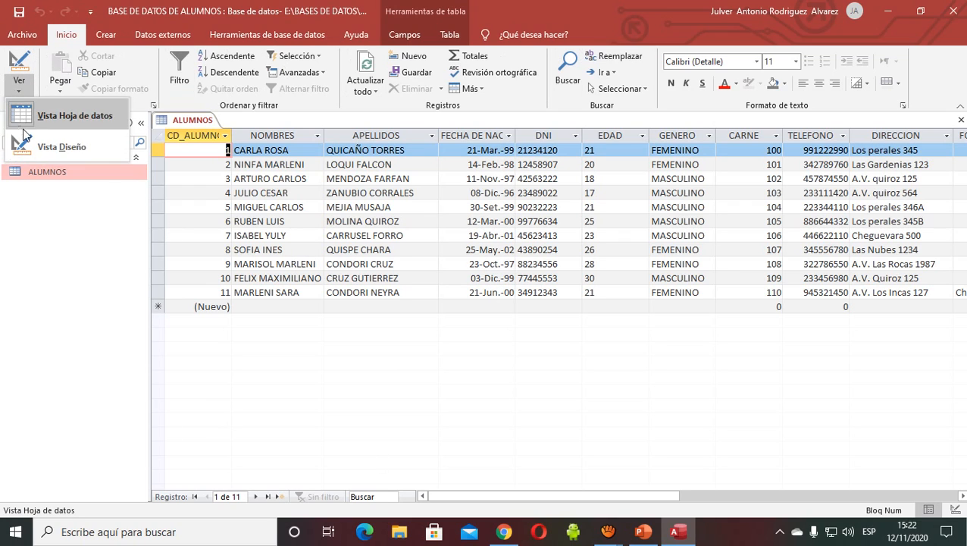
pyautogui.click(60, 147)
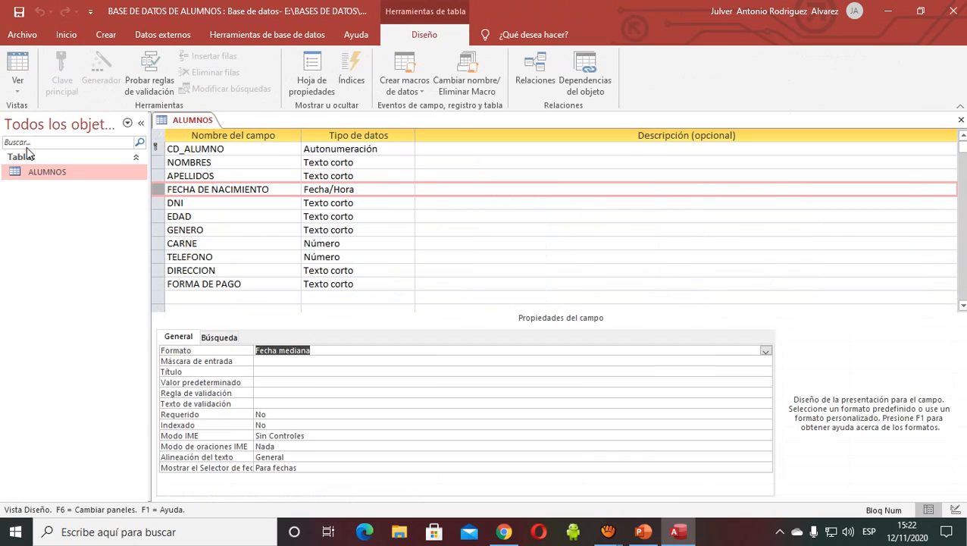
pyautogui.click(162, 202)
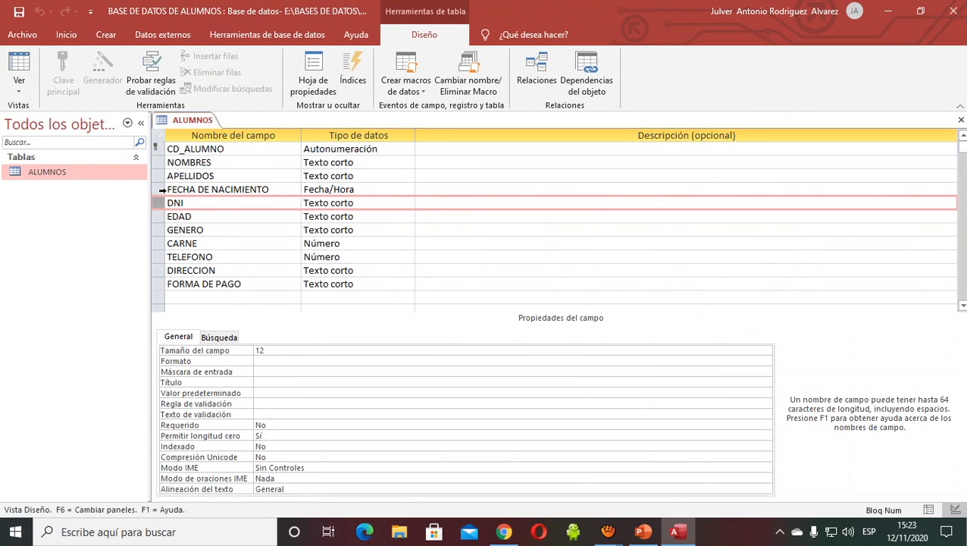
pyautogui.click(160, 190)
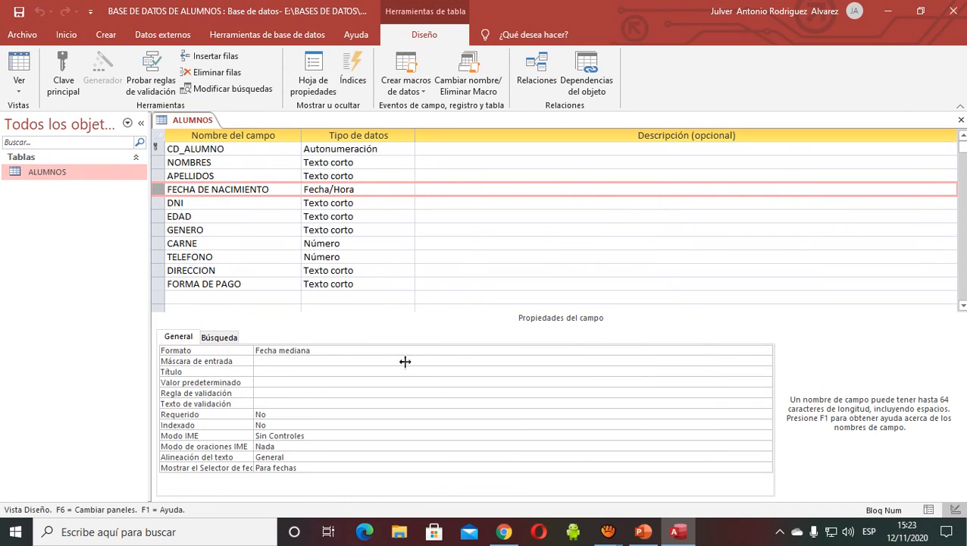
pyautogui.click(764, 352)
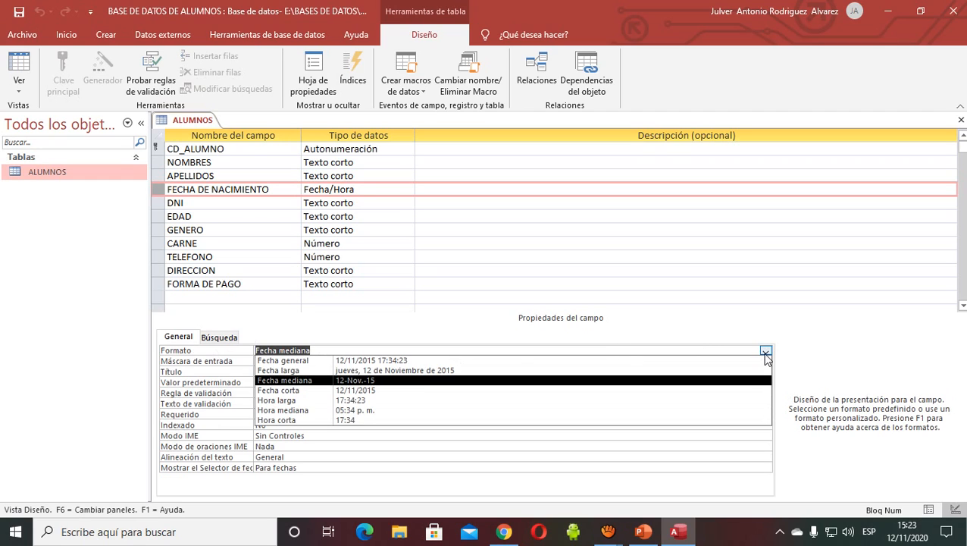
# Set FECHA DE NACIMIENTO's Formato to Fecha corta and apply Actualizar Formato everywhere.
pyautogui.click(291, 389)
pyautogui.click(233, 351)
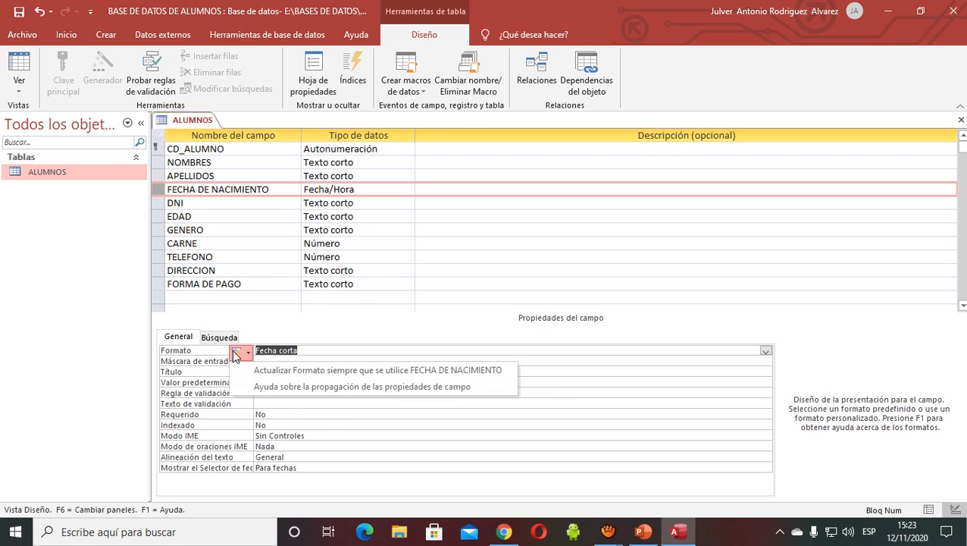
pyautogui.click(274, 369)
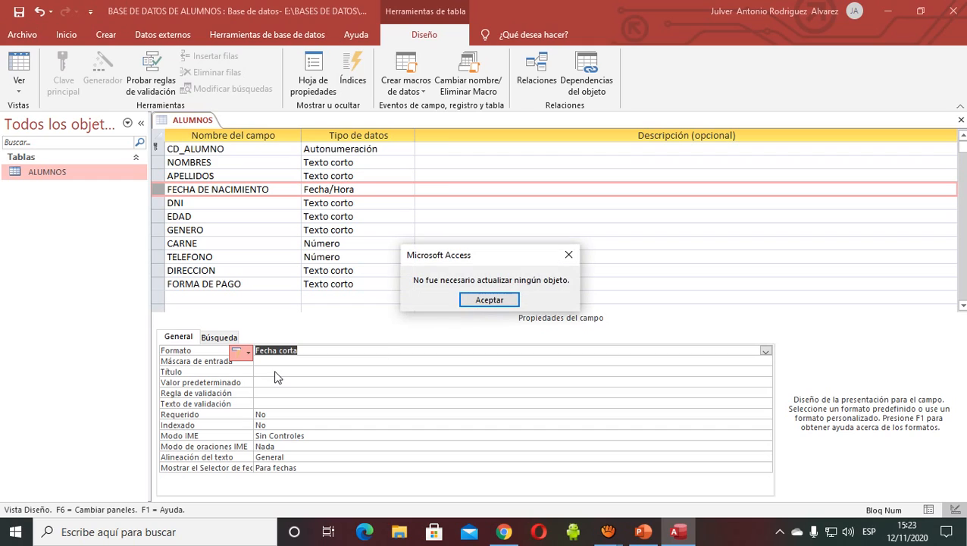
pyautogui.click(489, 300)
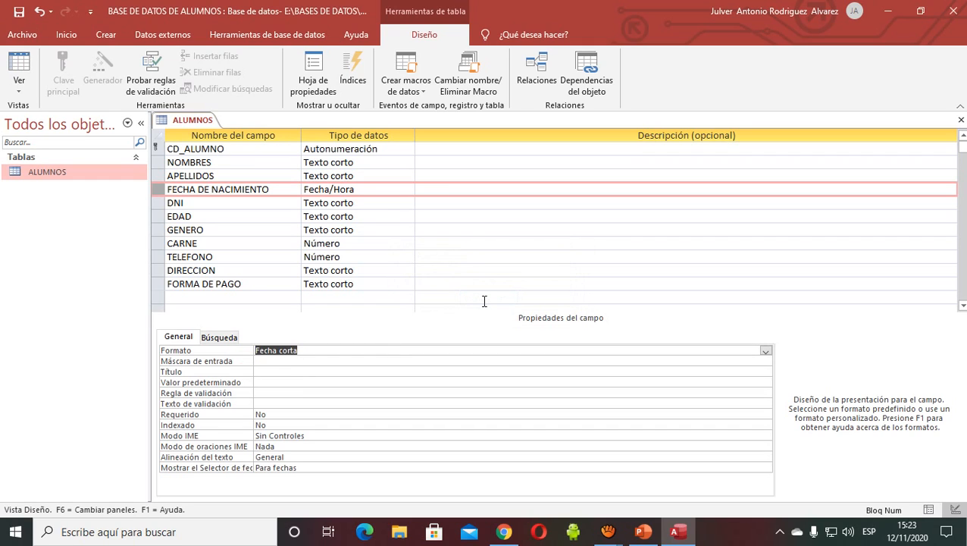
# Save the ALUMNOS table and switch to Vista Hoja de datos.
pyautogui.click(19, 87)
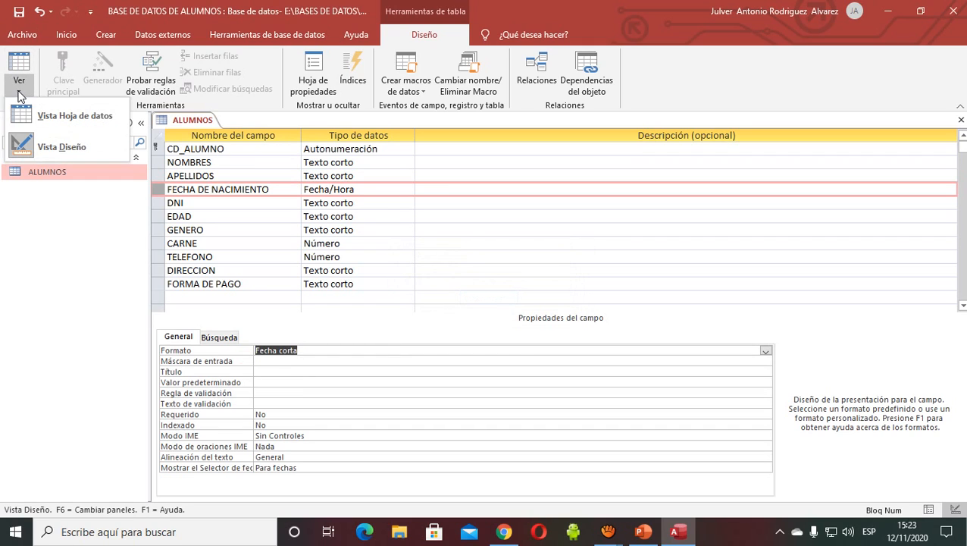
pyautogui.click(33, 146)
pyautogui.click(18, 80)
pyautogui.click(30, 120)
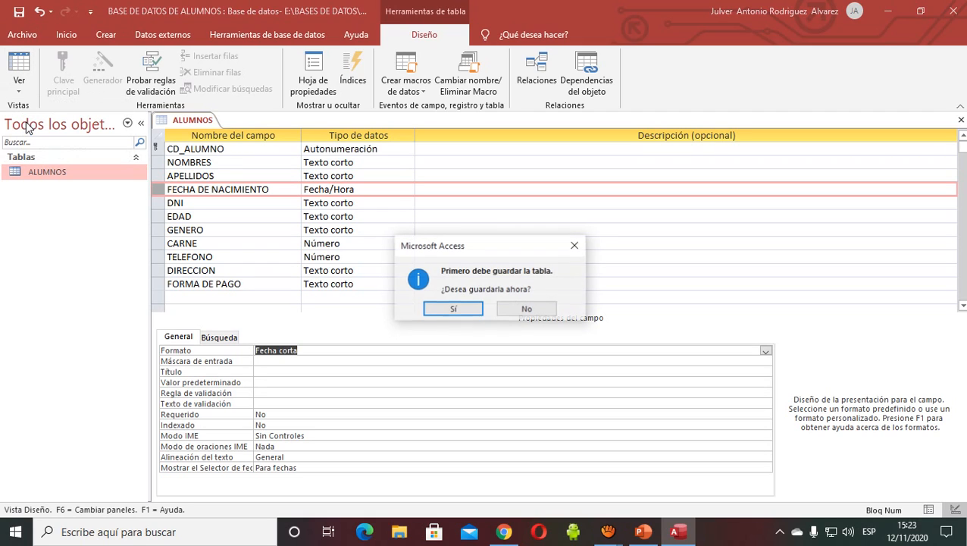
pyautogui.click(453, 308)
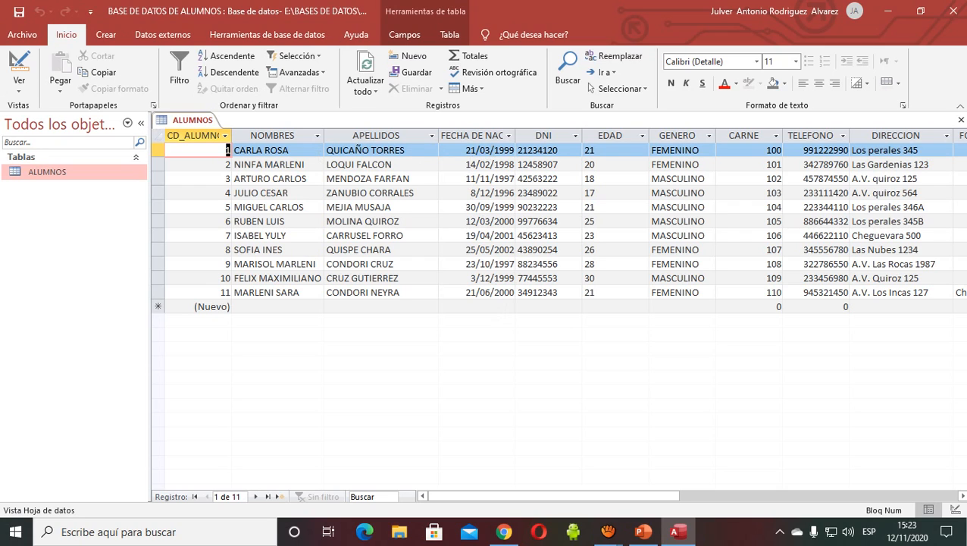
# Switch the ALUMNOS table from Vista Hoja de datos back to Vista Diseño.
pyautogui.click(19, 88)
pyautogui.click(30, 151)
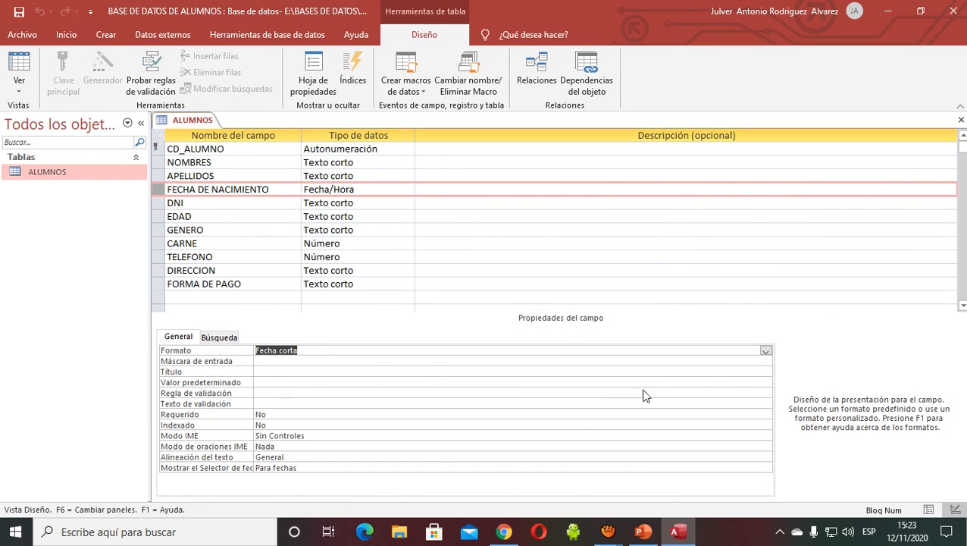
# Set FECHA DE NACIMIENTO's Formato to Fecha mediana and apply Actualizar Formato everywhere.
pyautogui.click(766, 352)
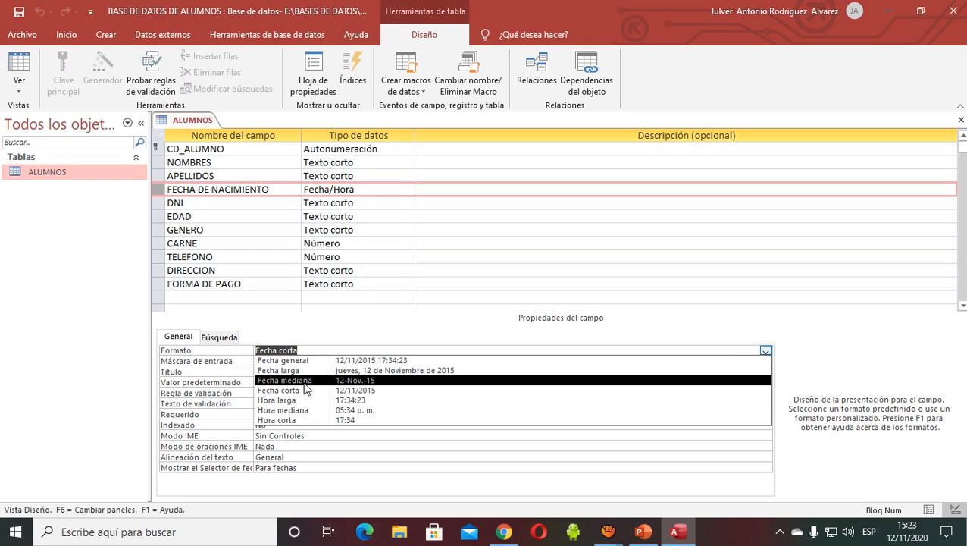
pyautogui.click(304, 381)
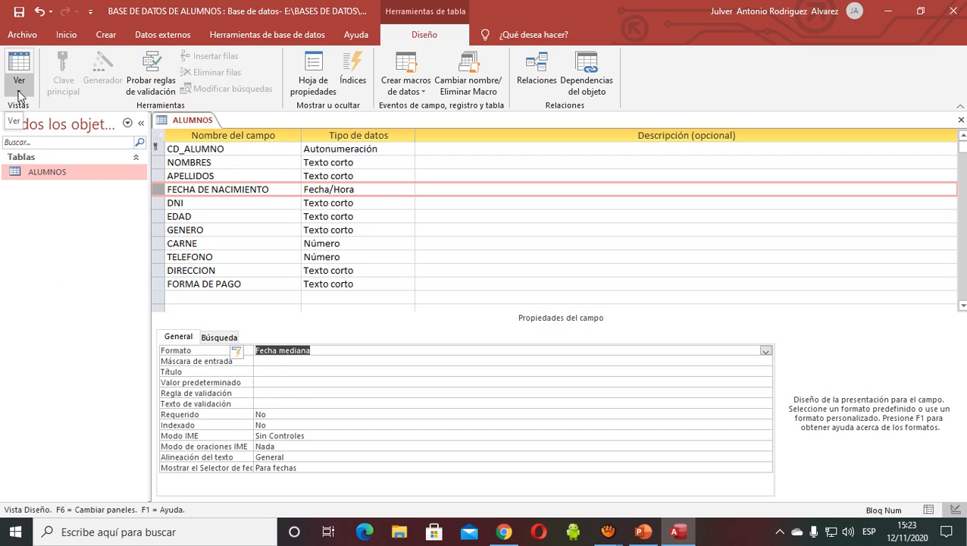
pyautogui.click(240, 352)
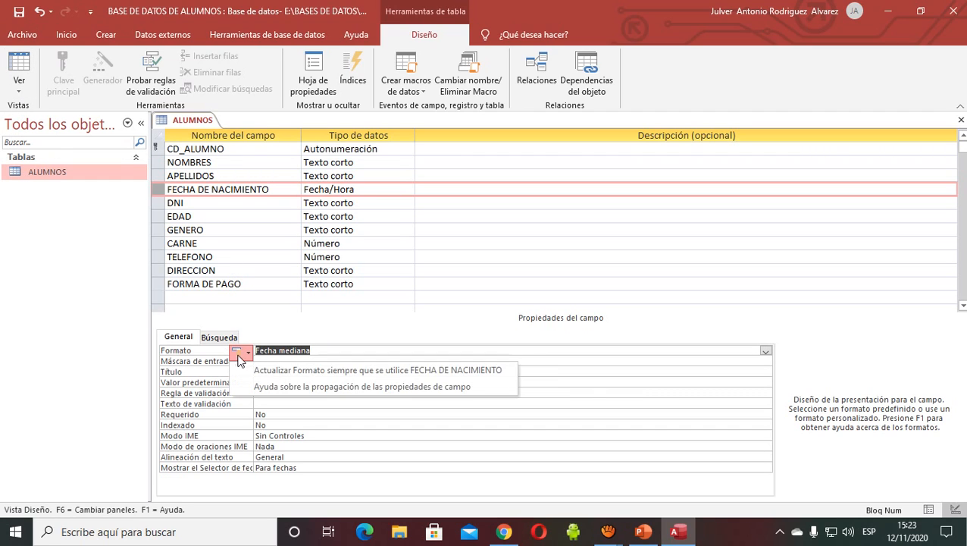
pyautogui.click(271, 369)
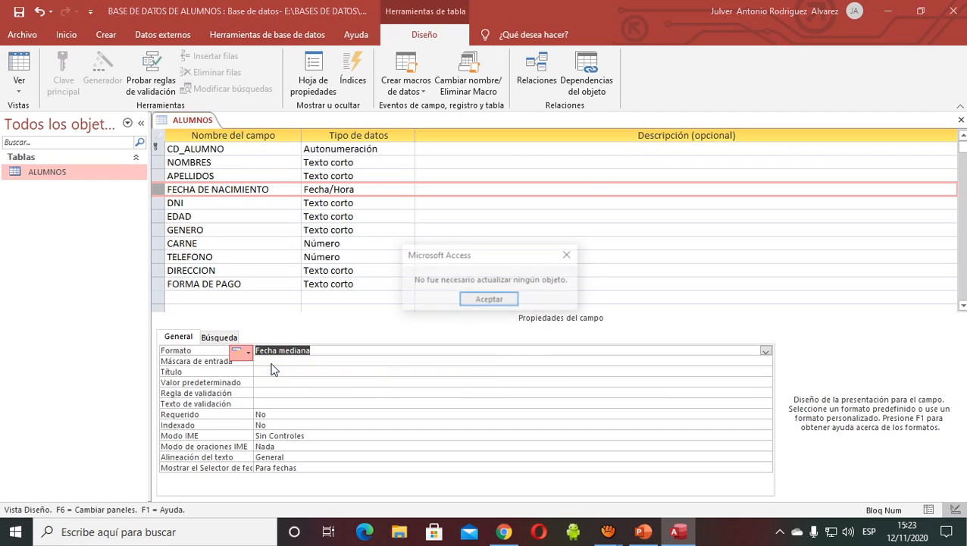
pyautogui.click(484, 306)
# Save the ALUMNOS table and show its records in Vista Hoja de datos.
pyautogui.click(19, 83)
pyautogui.click(27, 146)
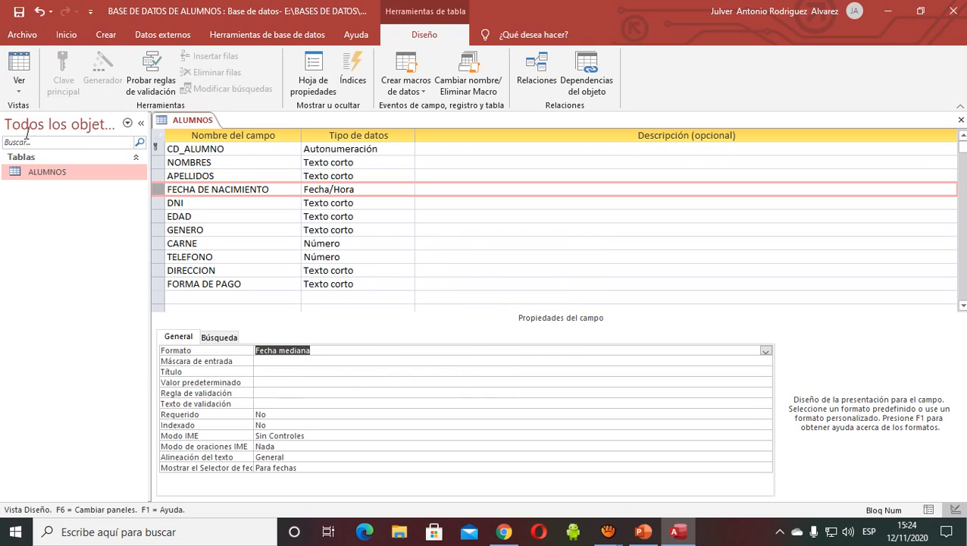
pyautogui.click(20, 85)
pyautogui.click(35, 121)
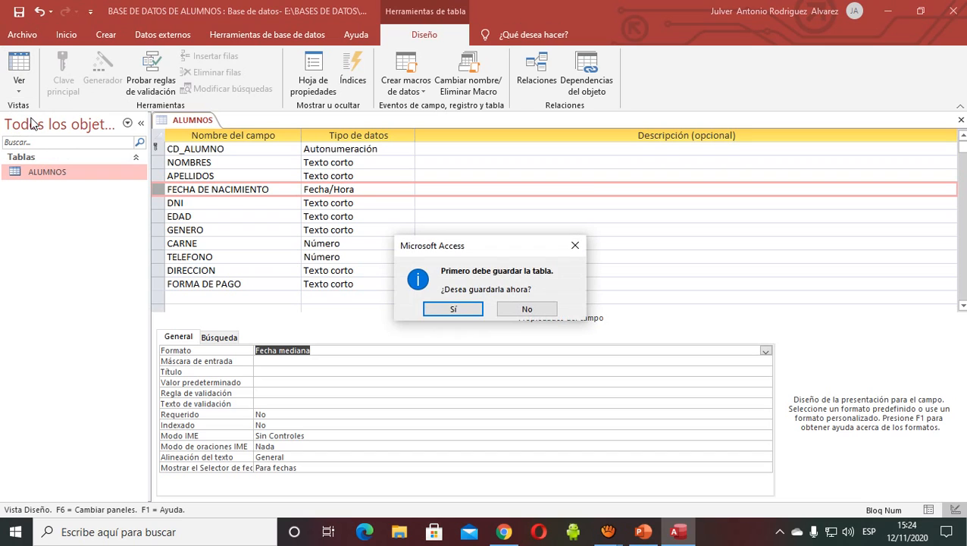
pyautogui.click(453, 308)
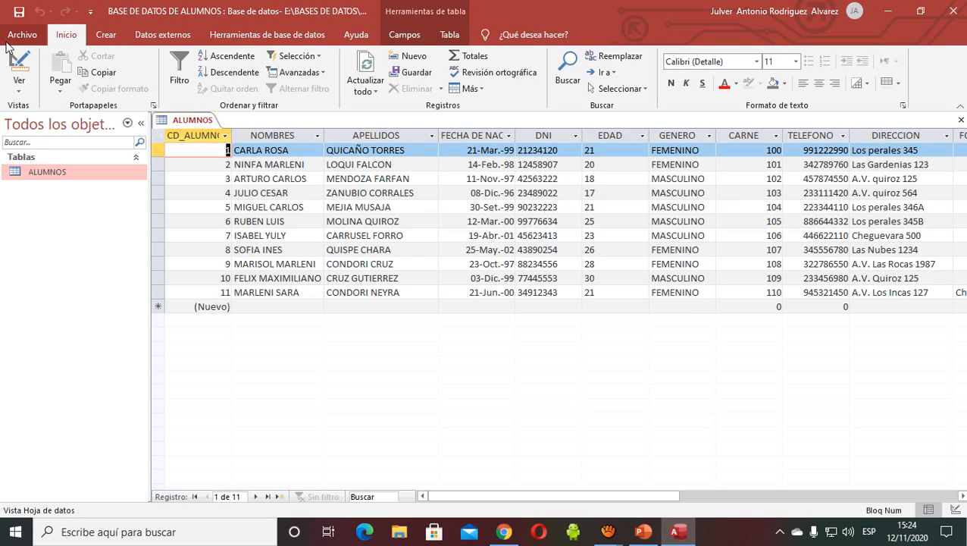
# Switch the ALUMNOS table from its datasheet back to Design view.
pyautogui.click(20, 93)
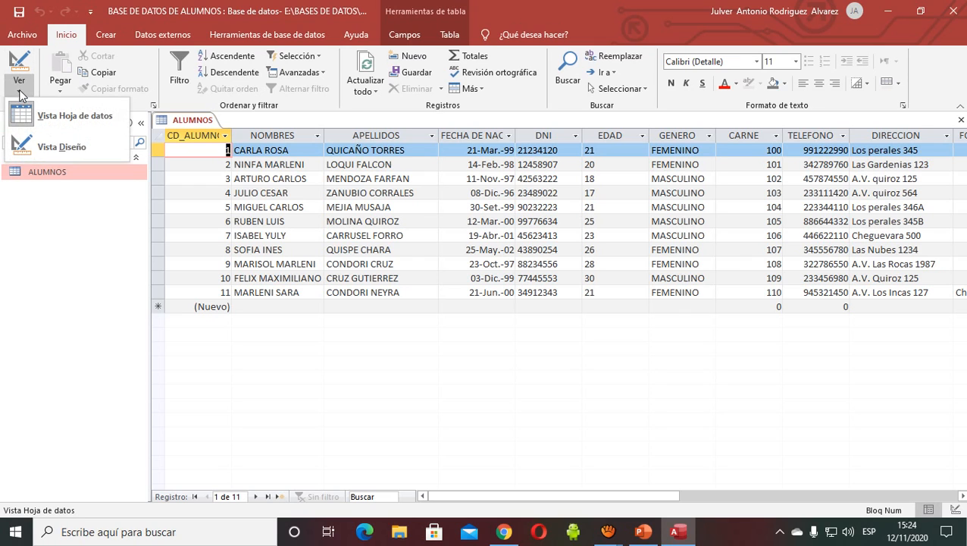
pyautogui.click(46, 147)
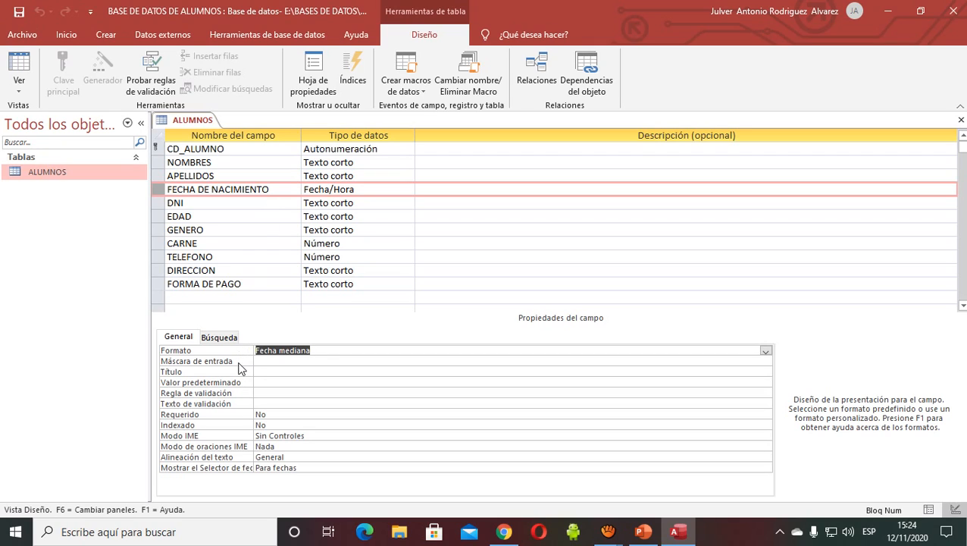
# Place the cursor in FECHA DE NACIMIENTO's empty Máscara de entrada property.
pyautogui.click(199, 363)
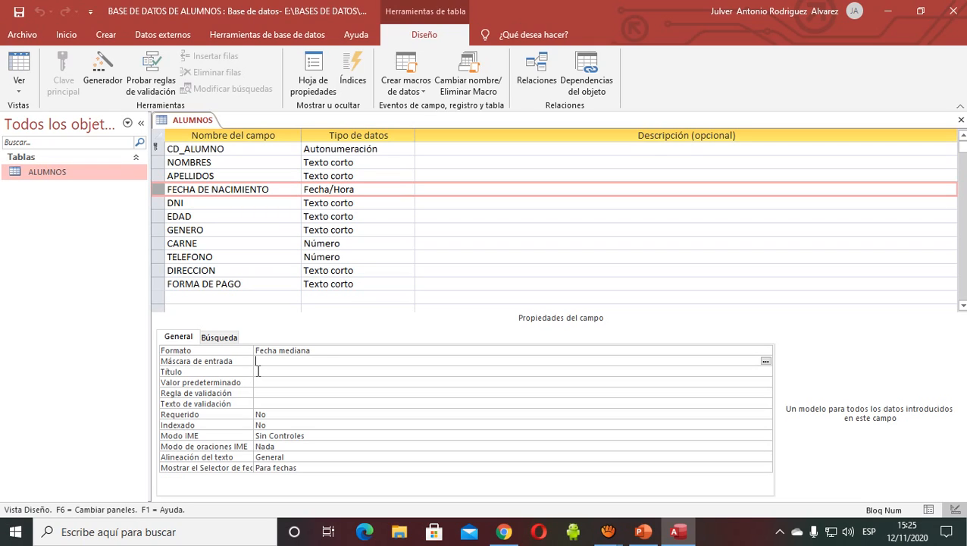
# Launch the Input Mask Wizard from the Máscara de entrada builder button.
pyautogui.click(766, 363)
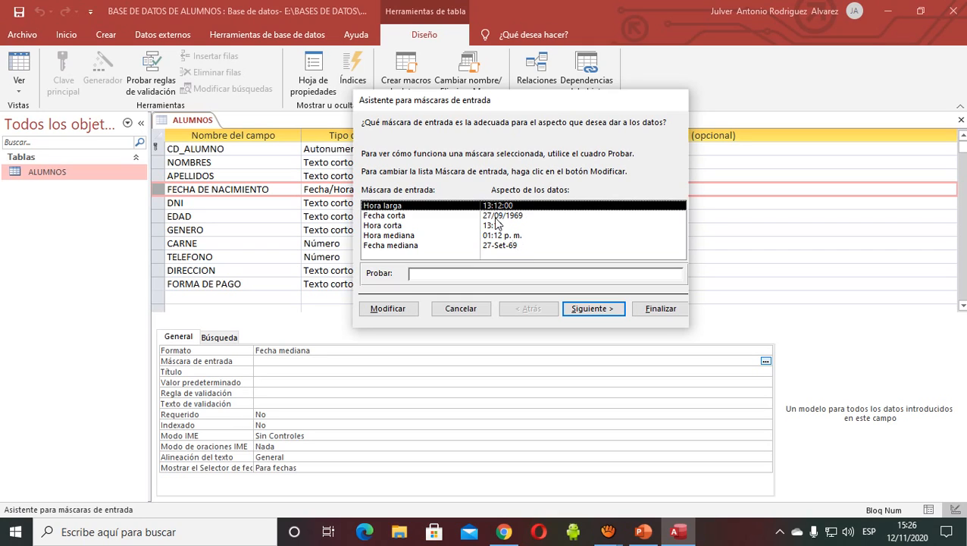
# Select the Fecha corta mask and test it by entering 12/03/2020.
pyautogui.click(388, 216)
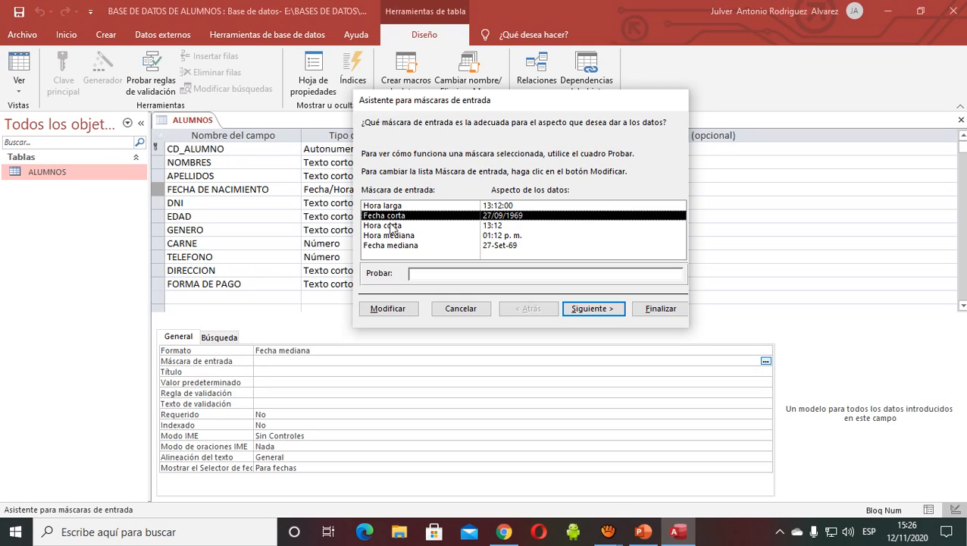
pyautogui.click(396, 245)
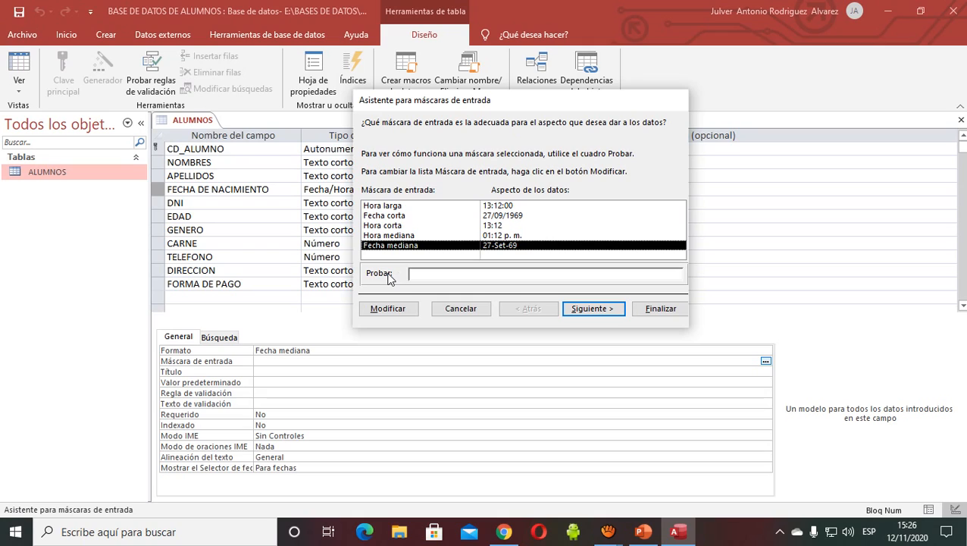
pyautogui.click(406, 218)
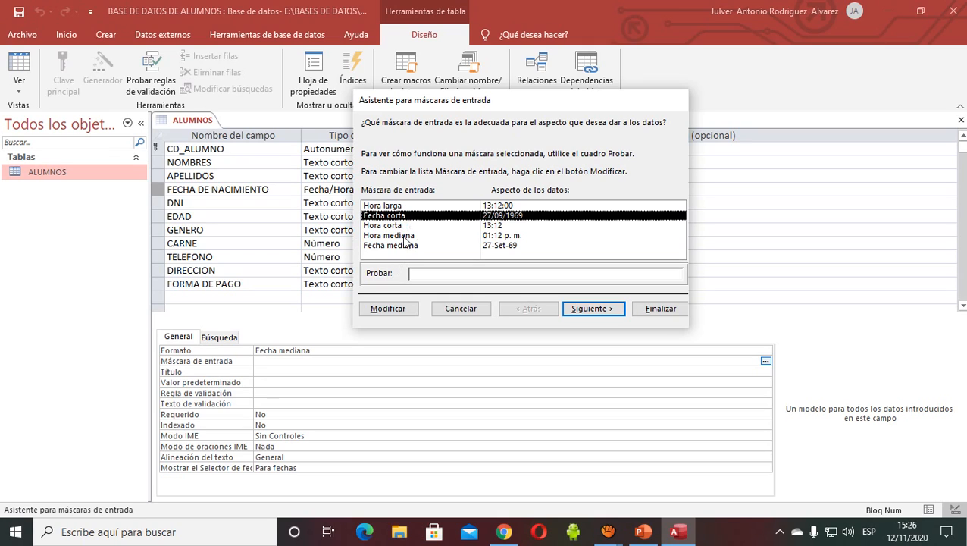
pyautogui.press('Tab')
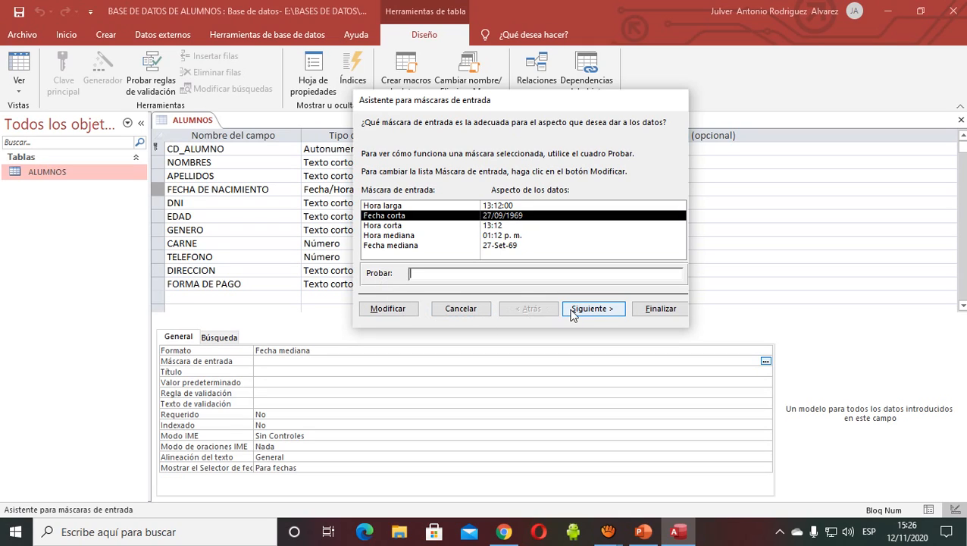
pyautogui.click(416, 276)
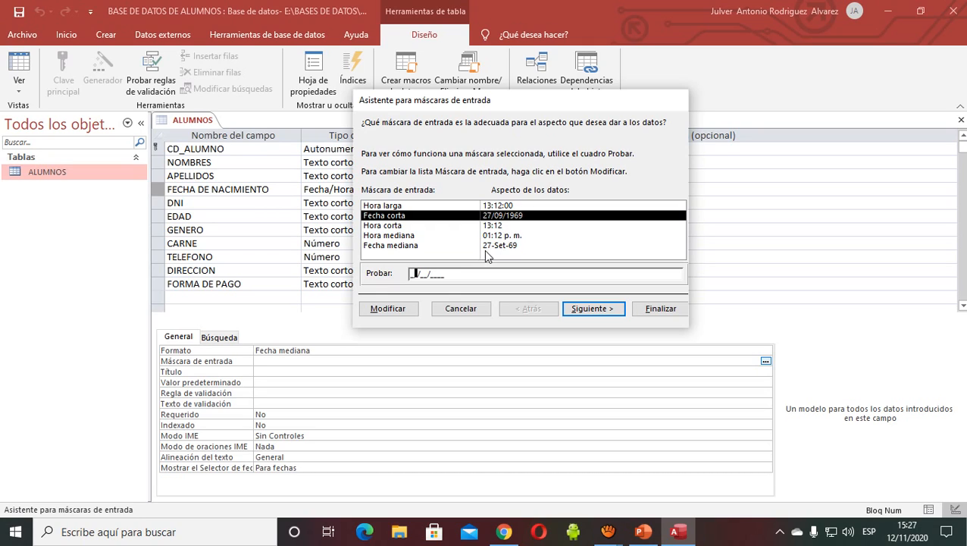
pyautogui.write('12')
pyautogui.press('BackSpace')
pyautogui.press('BackSpace')
pyautogui.press('BackSpace')
pyautogui.write('12/03/2020')
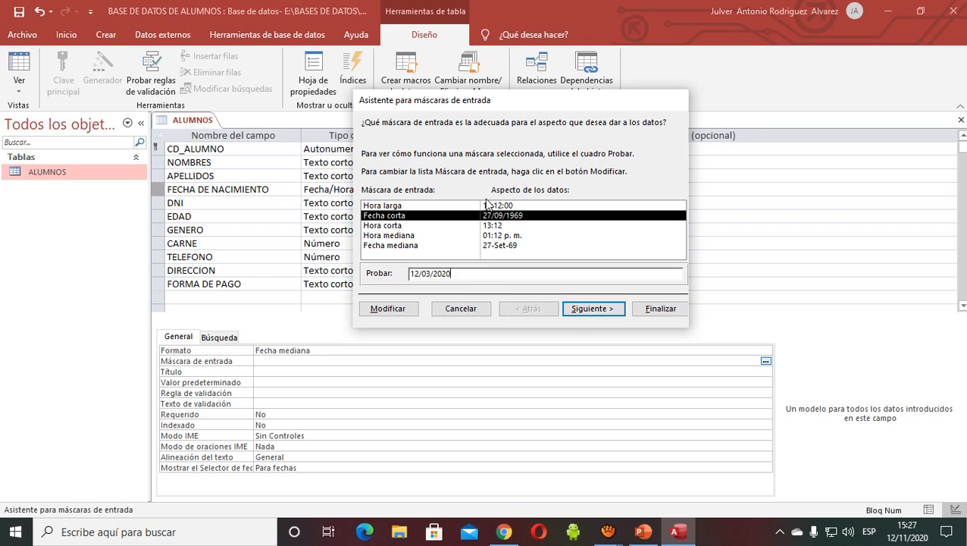
# Set the mask's placeholder character to @, try it out, and reach the final page.
pyautogui.click(593, 312)
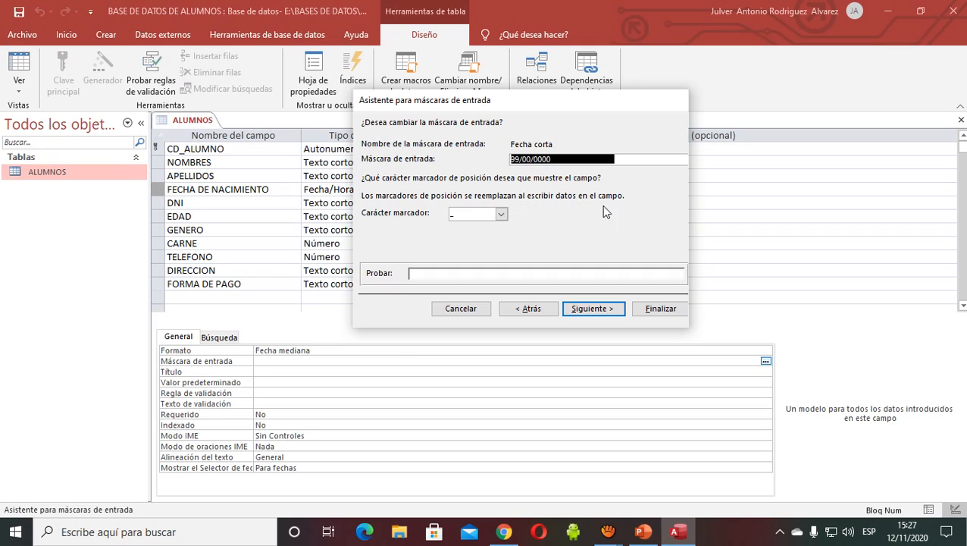
pyautogui.click(501, 216)
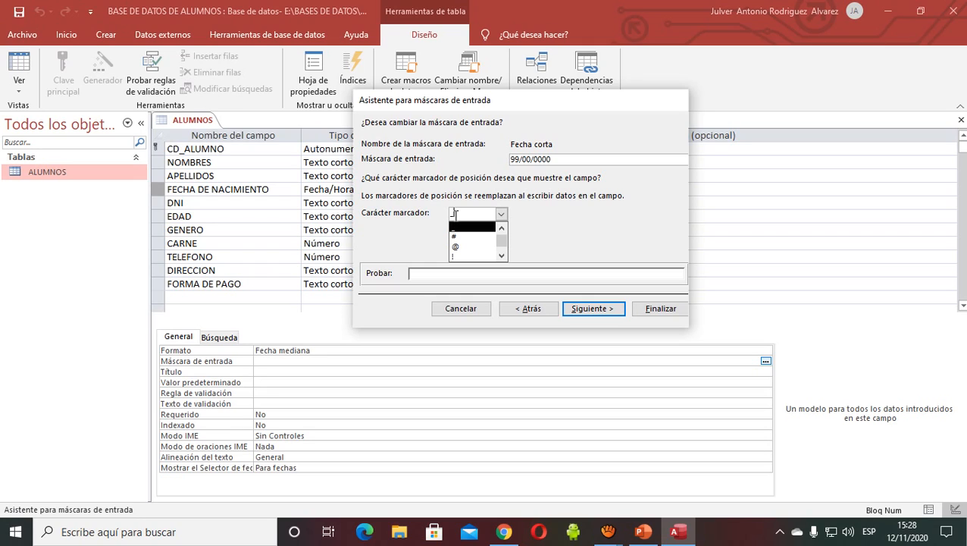
pyautogui.click(460, 247)
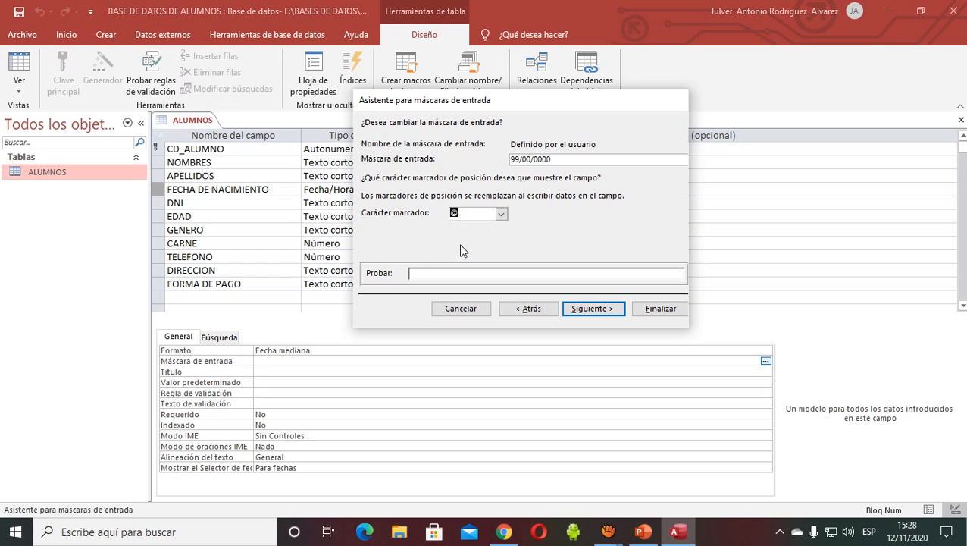
pyautogui.click(483, 216)
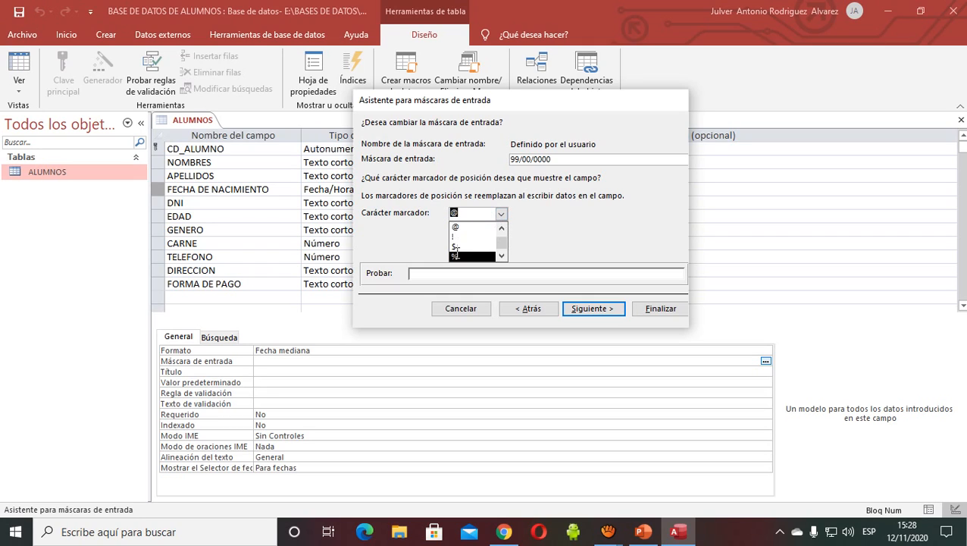
pyautogui.click(460, 228)
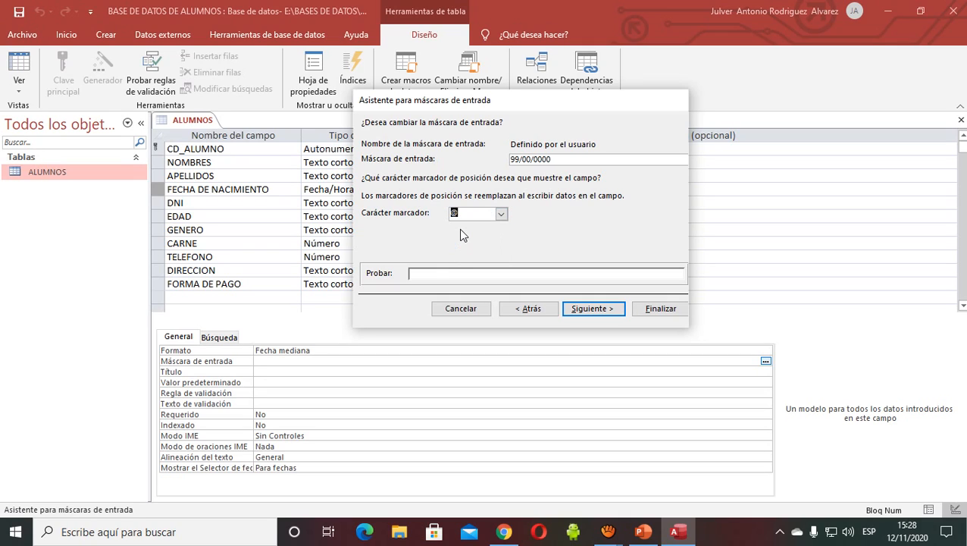
pyautogui.click(418, 274)
pyautogui.click(587, 311)
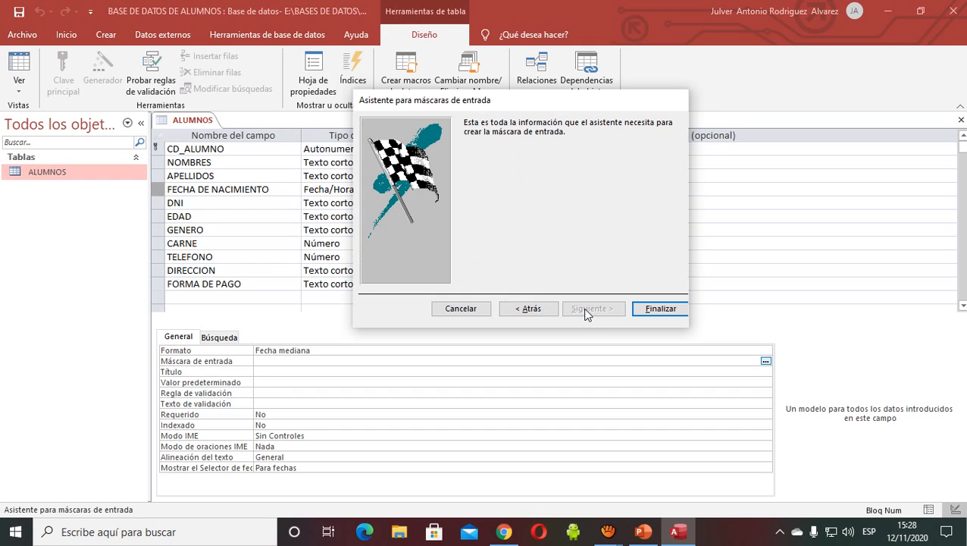
# Apply mask 99/00/0000;0;@, then save ALUMNOS and view it as a datasheet.
pyautogui.click(658, 308)
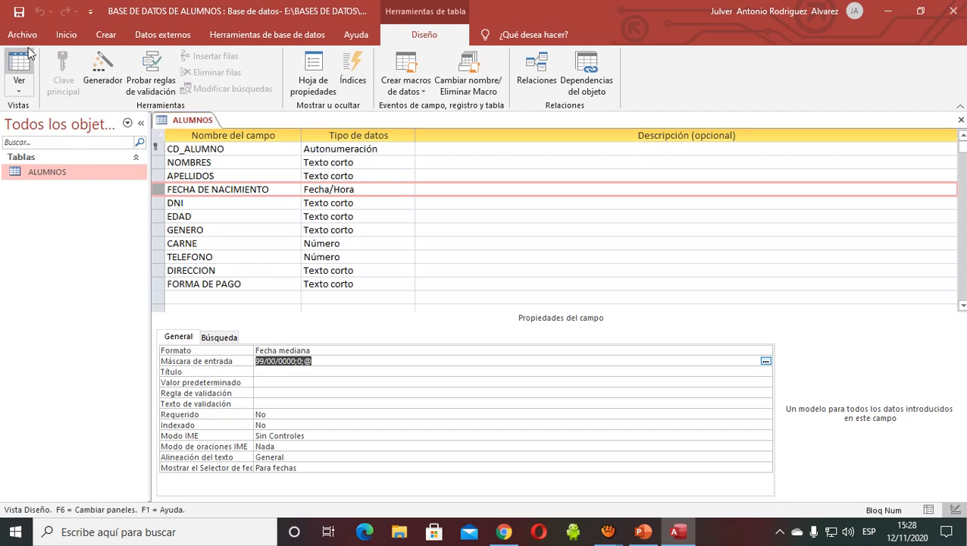
pyautogui.click(19, 89)
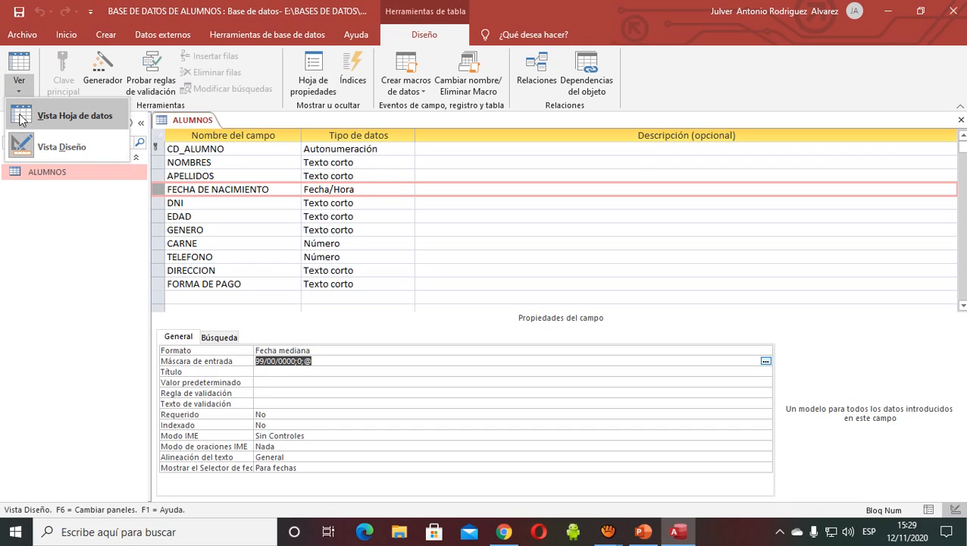
pyautogui.click(21, 117)
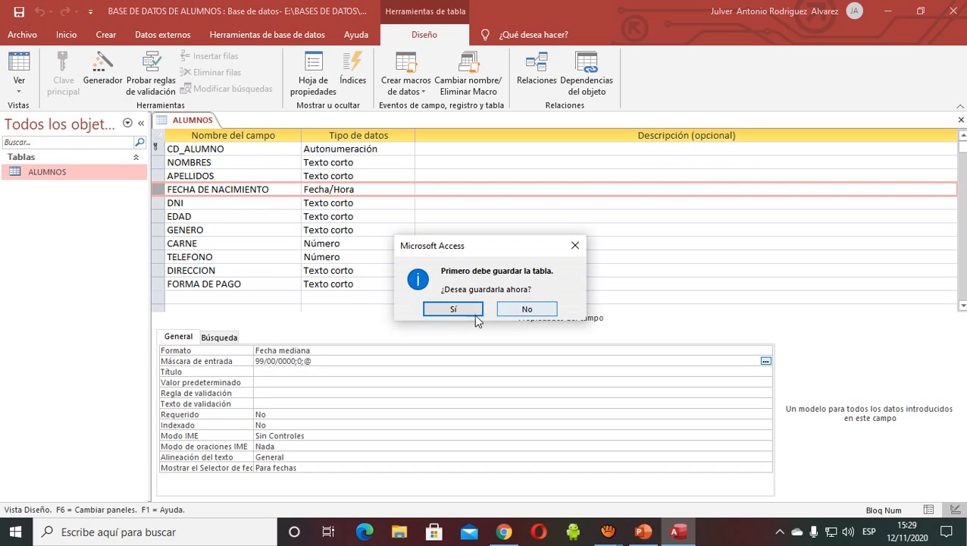
pyautogui.click(453, 310)
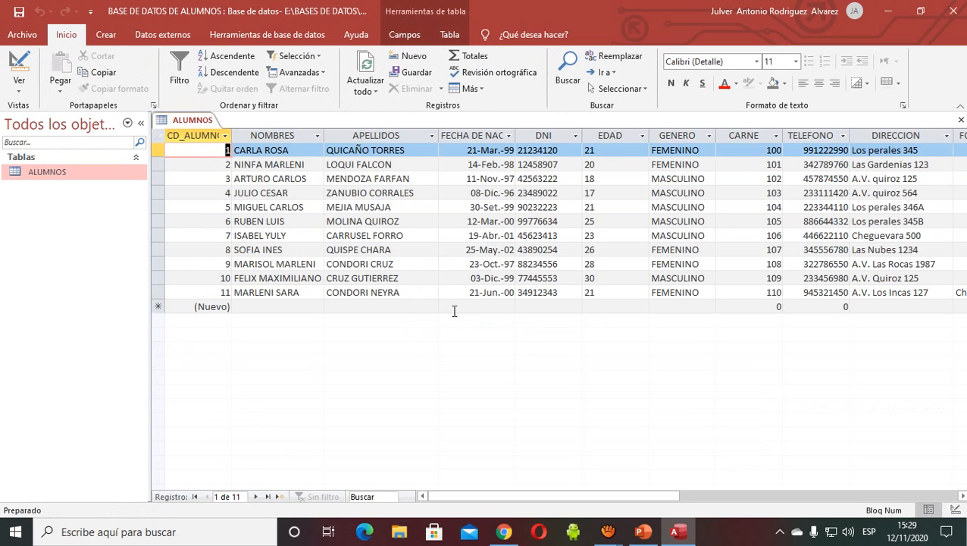
# Add record 12 with the student's first names and surnames in capitals, then select its birth-date cell.
pyautogui.click(250, 305)
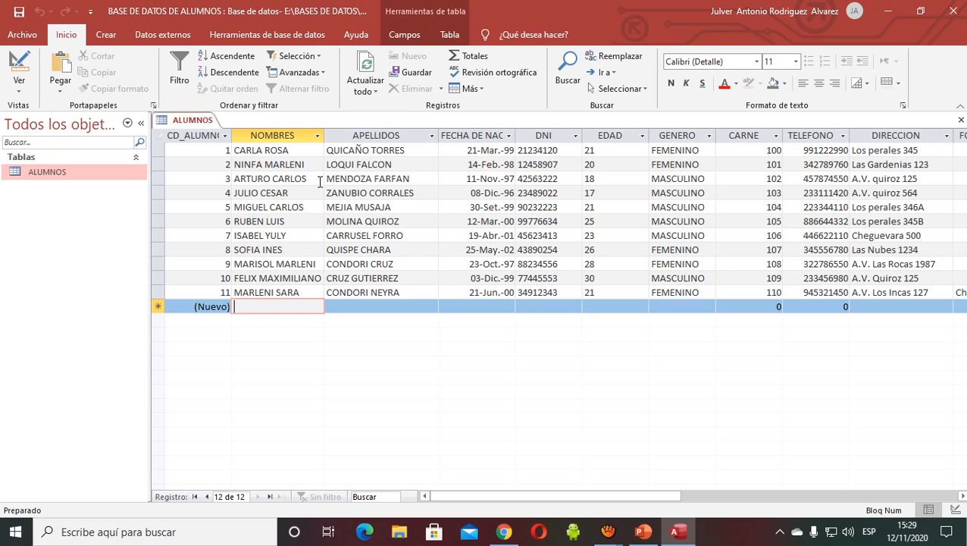
pyautogui.write('Flavio')
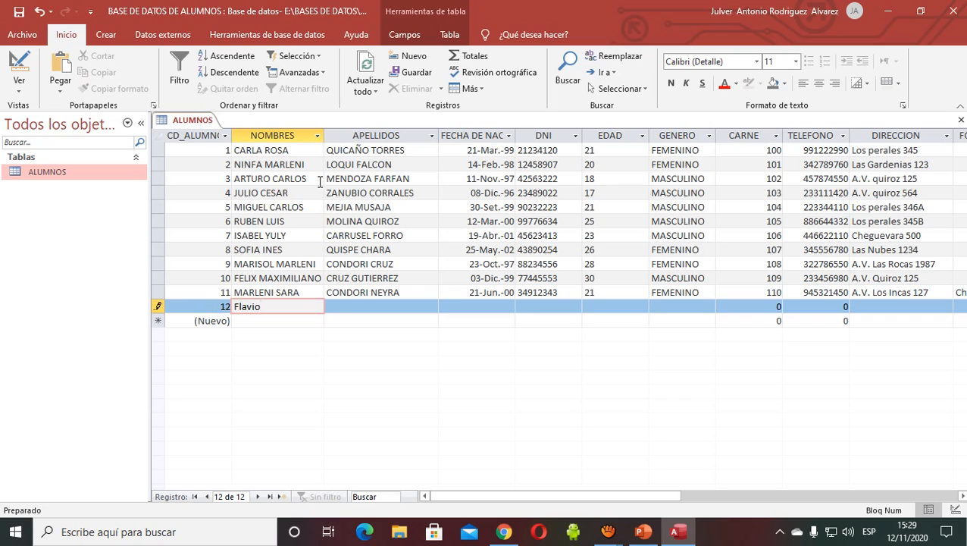
pyautogui.press('BackSpace')
pyautogui.press('BackSpace')
pyautogui.press('BackSpace')
pyautogui.press('BackSpace')
pyautogui.press('BackSpace')
pyautogui.press('capslock')
pyautogui.write('LAVIO HER')
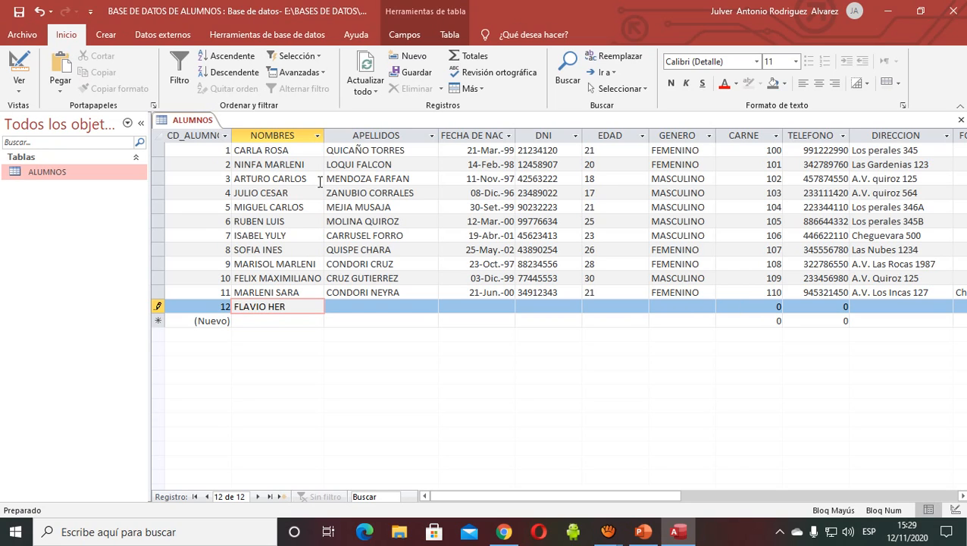
pyautogui.write('NAN')
pyautogui.click(343, 306)
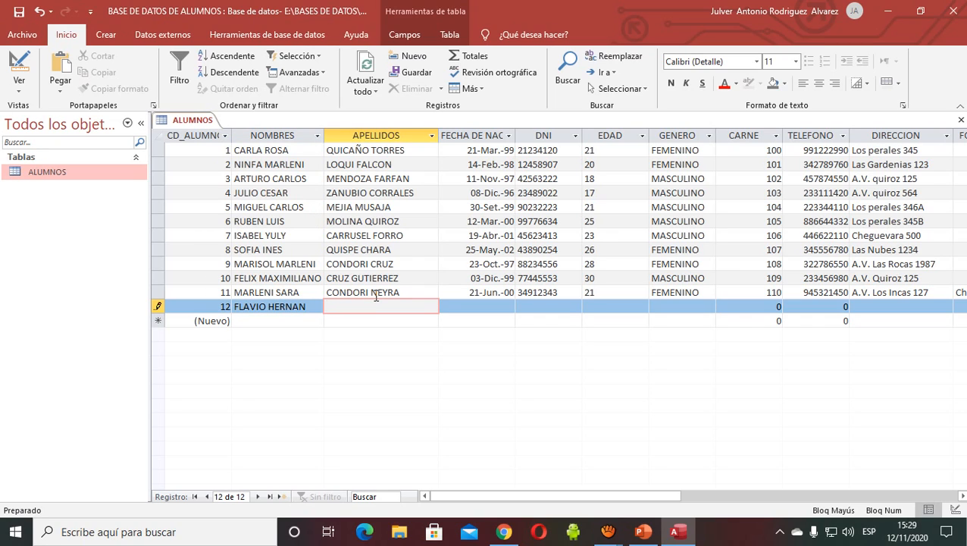
pyautogui.write('CRUZ TALAVERA')
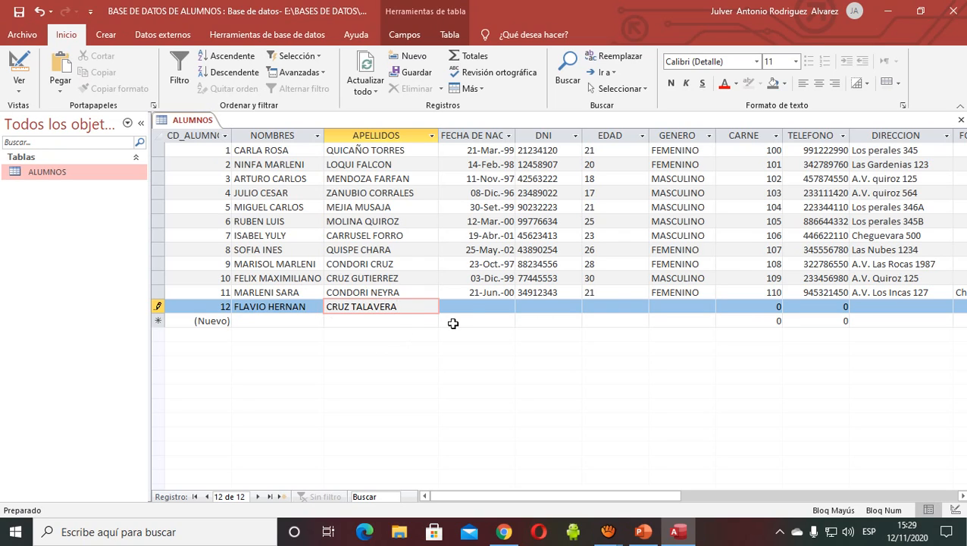
pyautogui.click(460, 306)
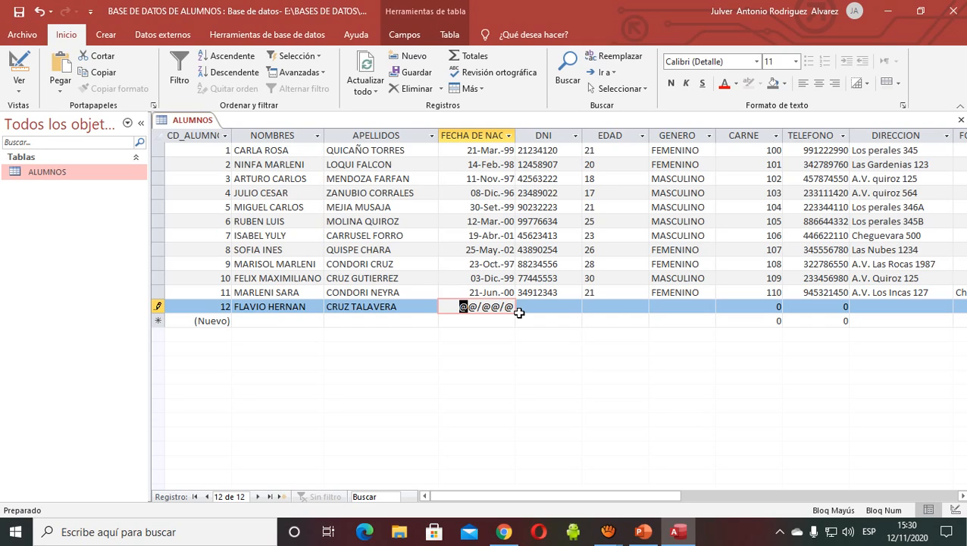
# Enter 15/09/2020, delete the last year digit, leave the cell, and dismiss the mask error.
pyautogui.write('15/09/2020')
pyautogui.press('BackSpace')
pyautogui.click(19, 12)
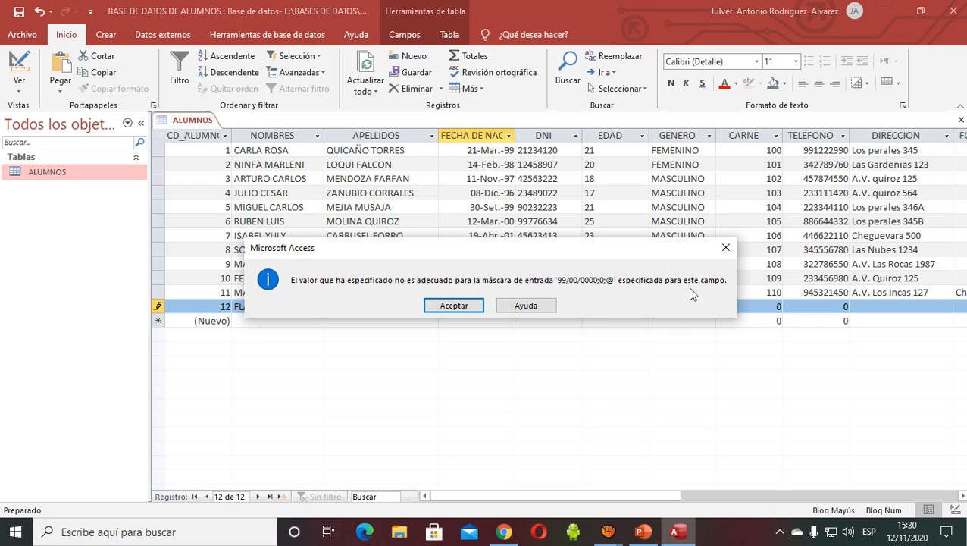
pyautogui.click(454, 305)
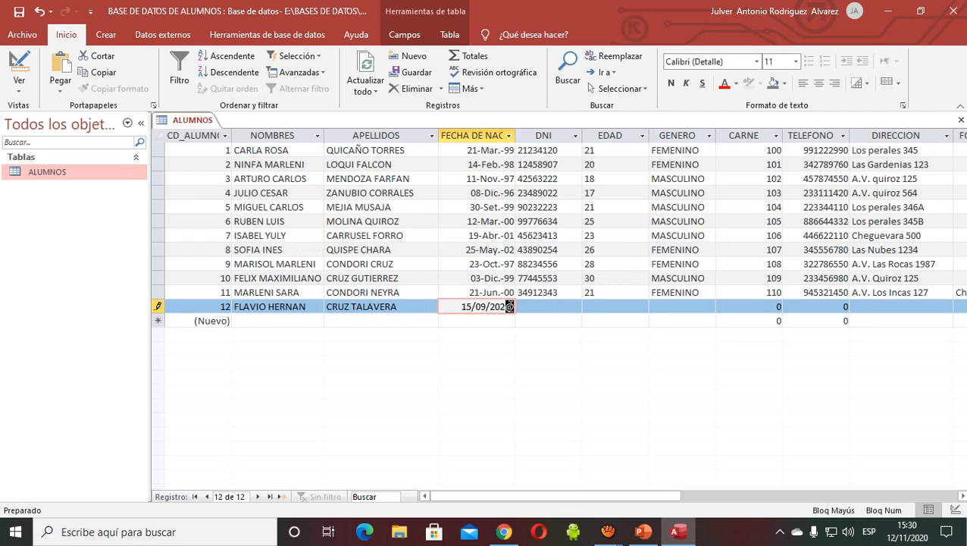
# Type the missing 0 so the birth date reads 15/09/2020, then bring the screen recorder forward.
pyautogui.write('0')
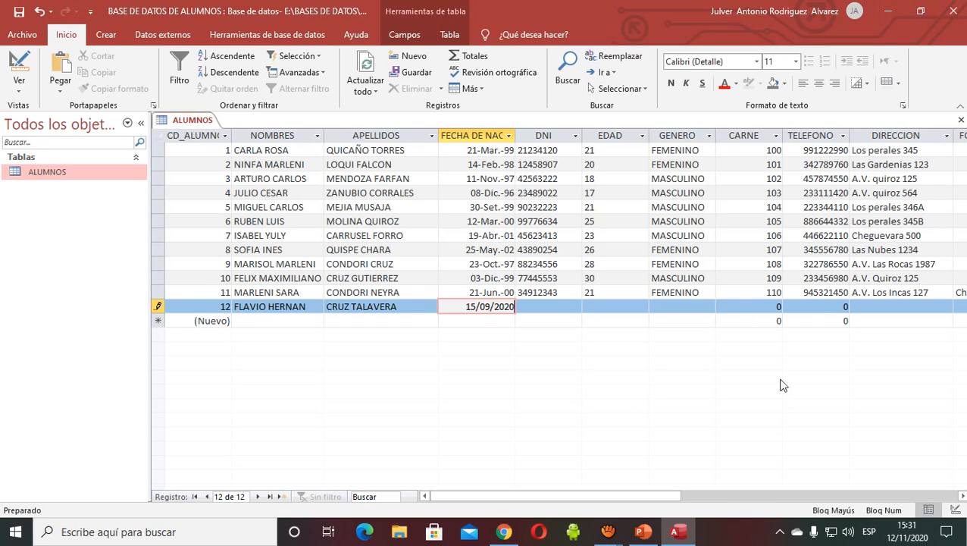
pyautogui.moveTo(610, 536)
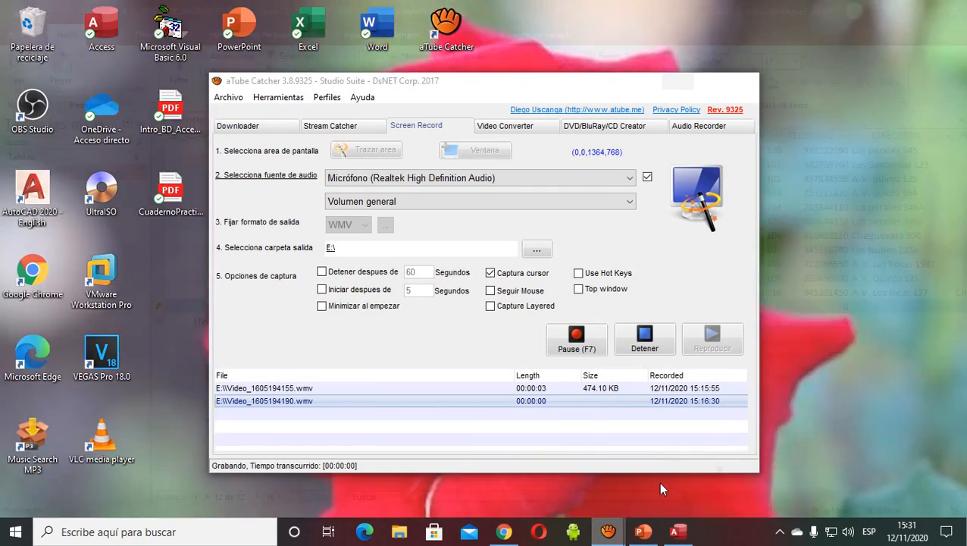
pyautogui.click(657, 481)
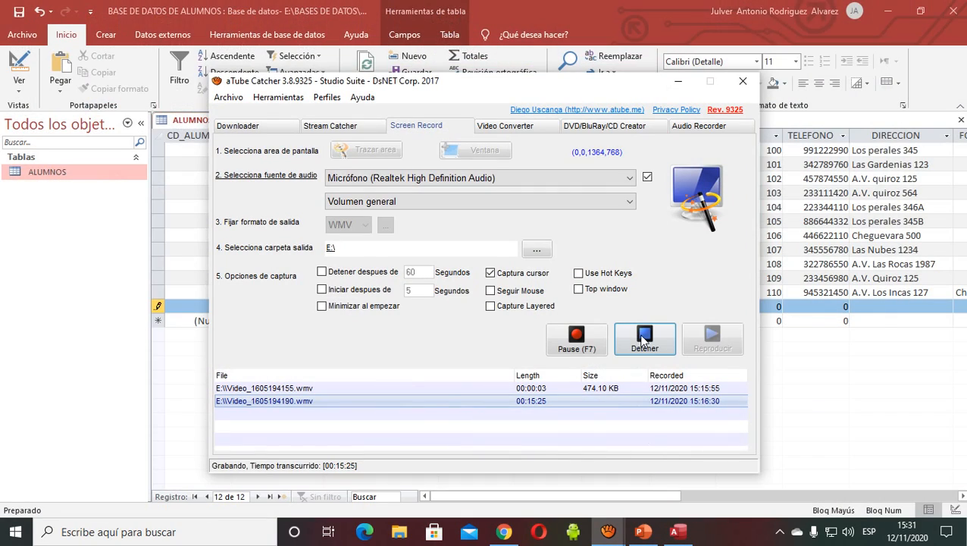